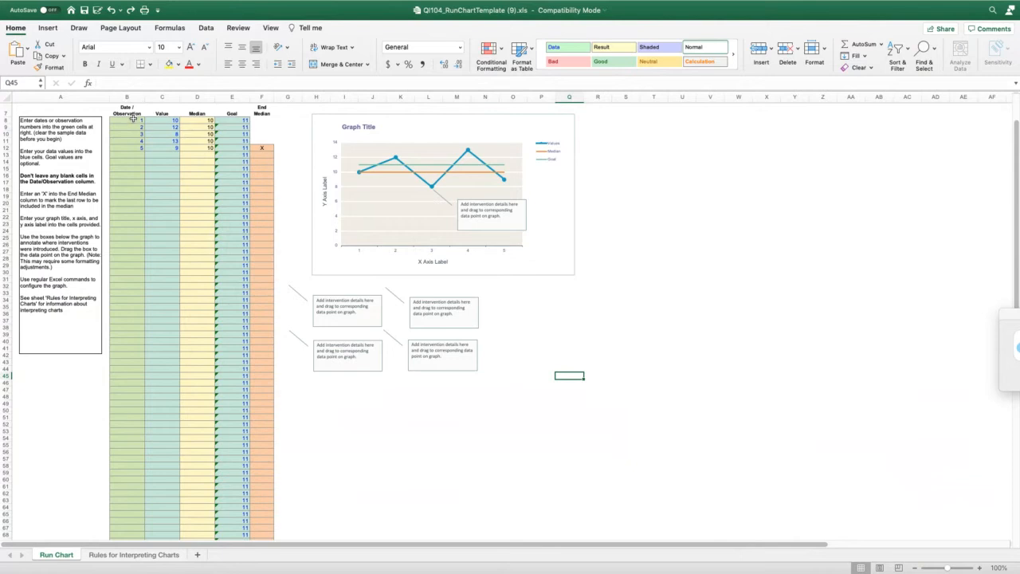
Extend the observation numbers in column B down to 30 and paste the copied data values into the Value column starting at C8
drag(133, 117, 144, 152)
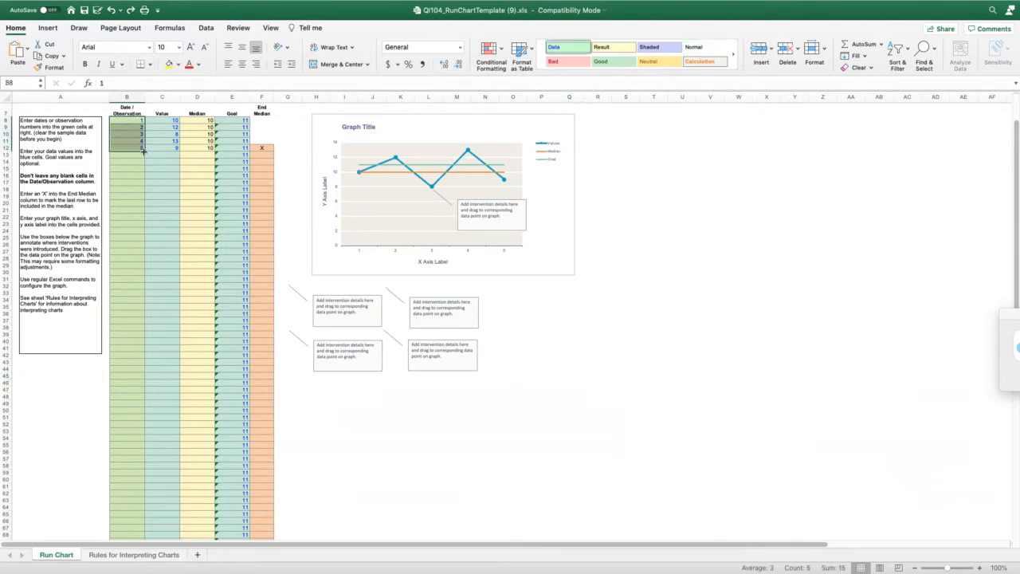
drag(144, 150, 133, 320)
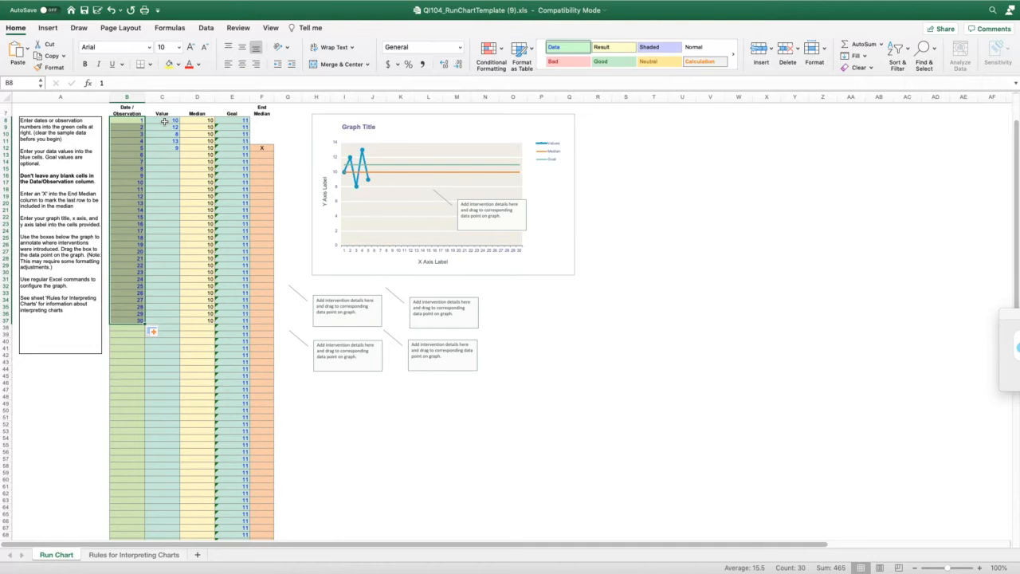
click(164, 121)
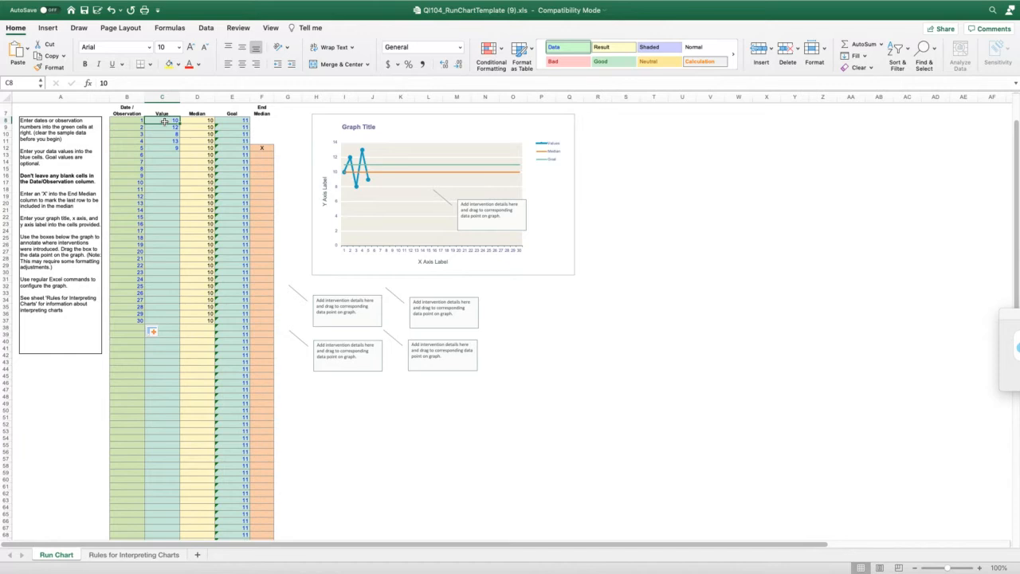
key(super+v)
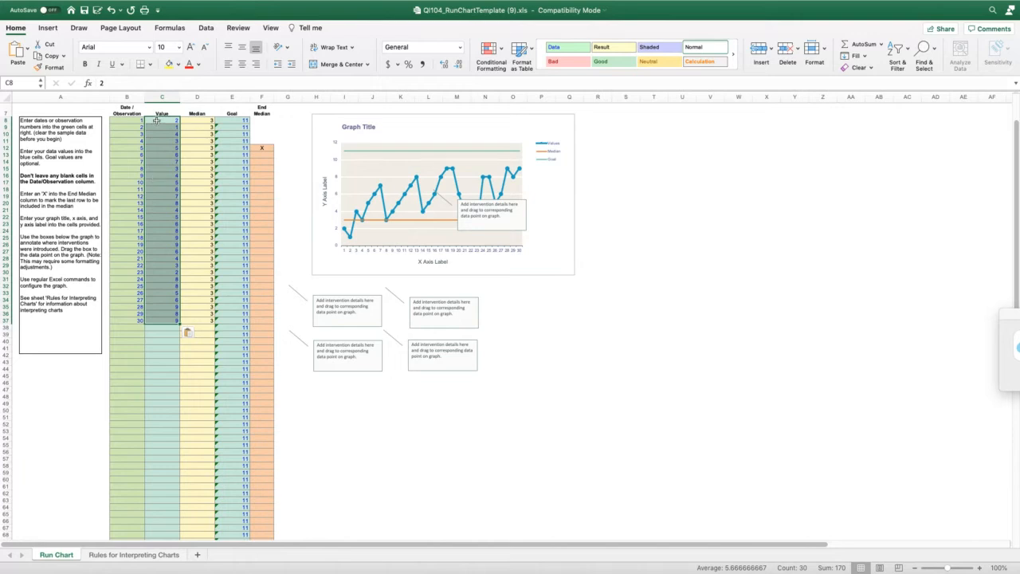
Set the Median column to 4 for all 30 observations, from D8 down to D37
drag(157, 121, 169, 182)
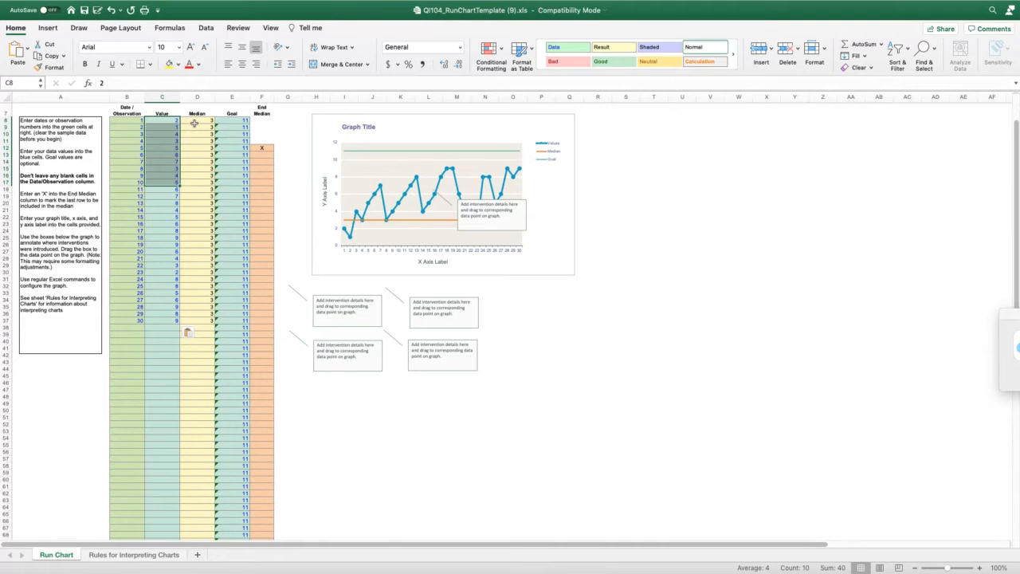
drag(195, 119, 212, 319)
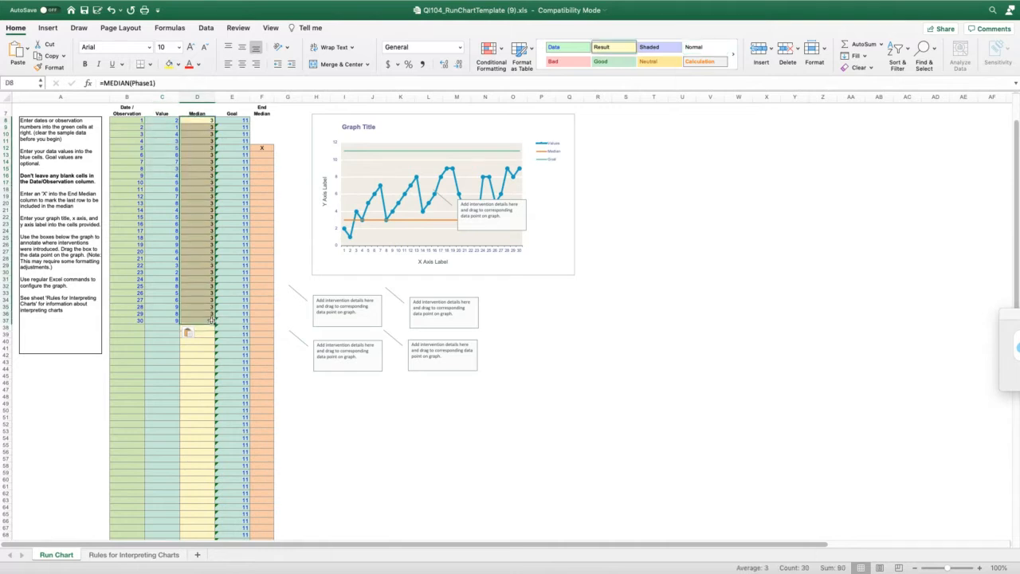
text(\)
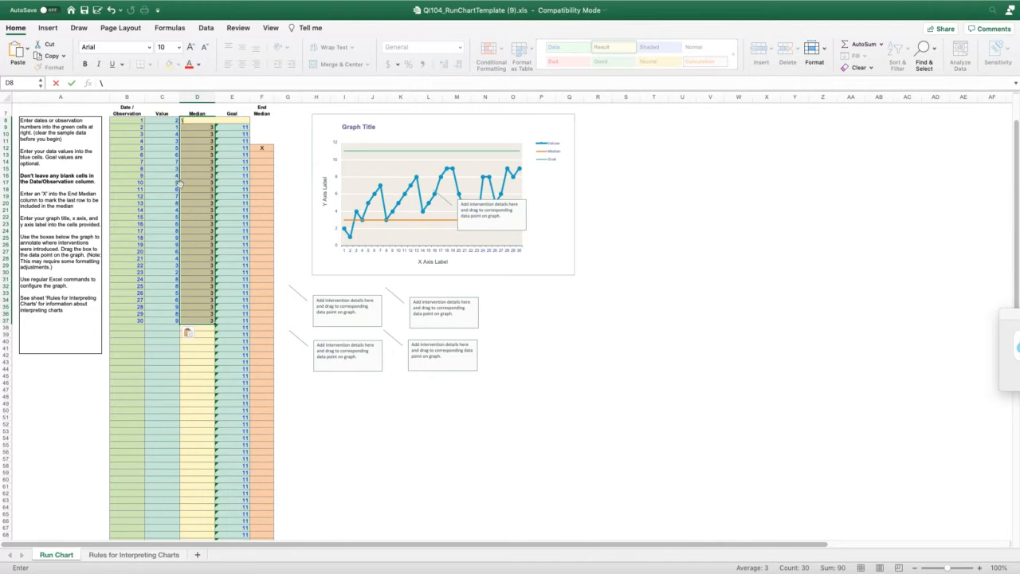
key(BackSpace)
click(191, 119)
text(44)
key(Return)
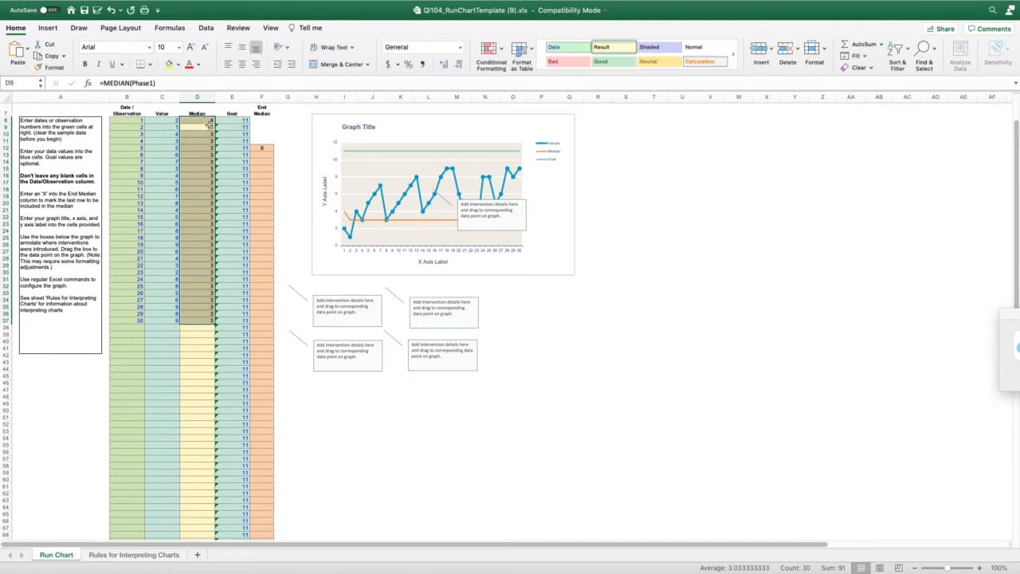
text(4)
key(Return)
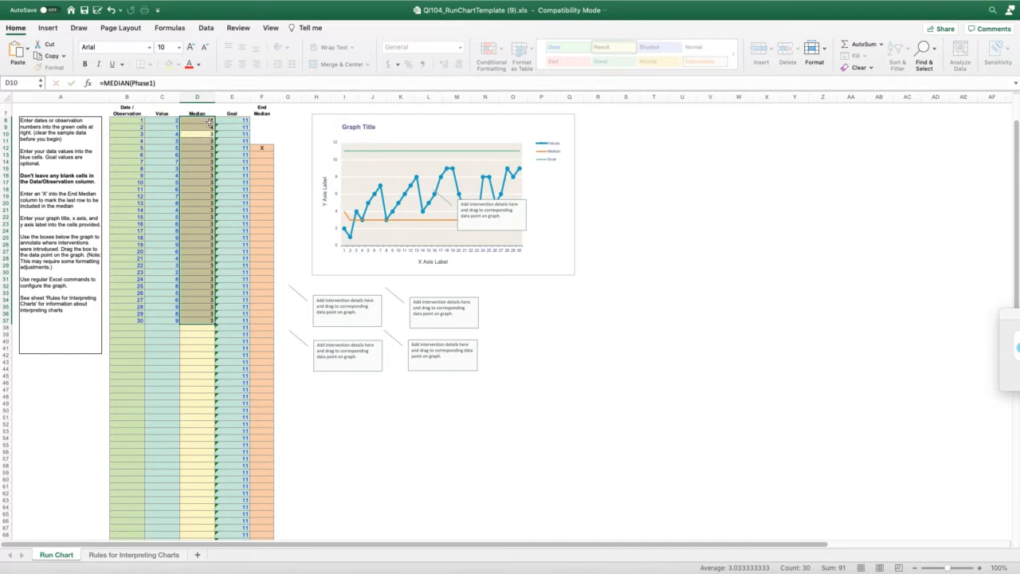
drag(206, 126, 213, 130)
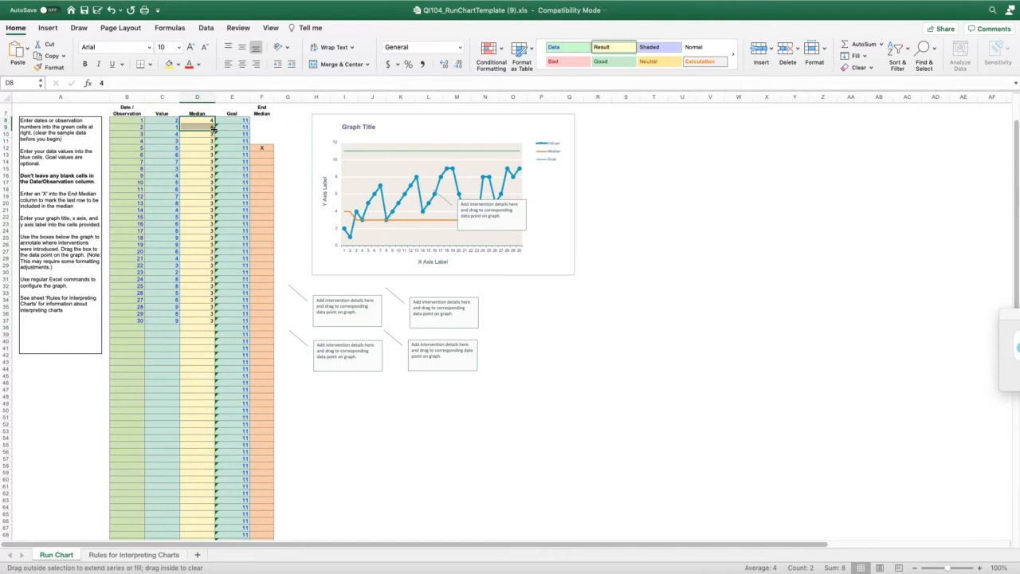
drag(213, 128, 211, 323)
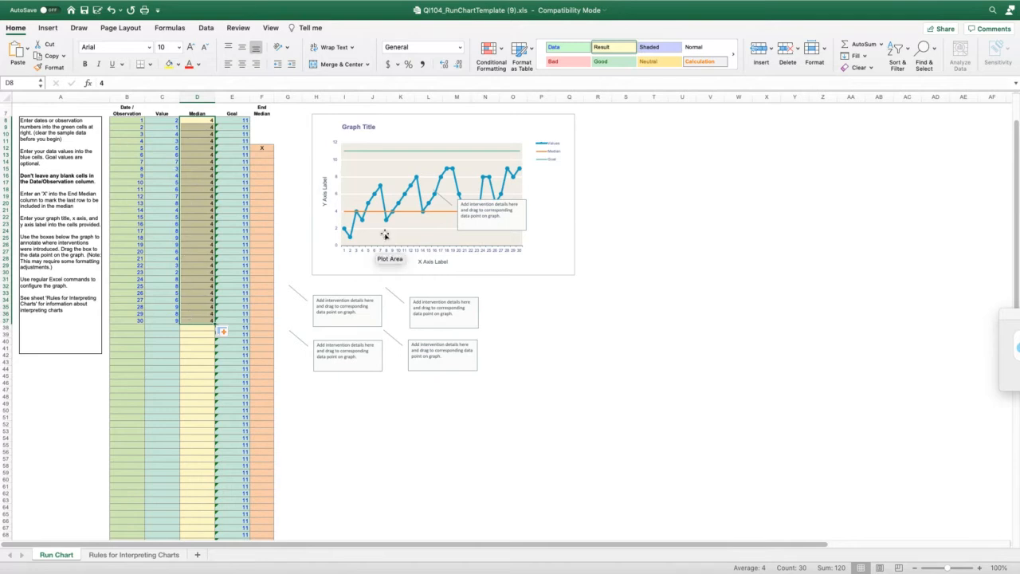
Enlarge the run chart and turn its callout into a compact "Intervention Started" label placed below the median line
drag(572, 267, 750, 348)
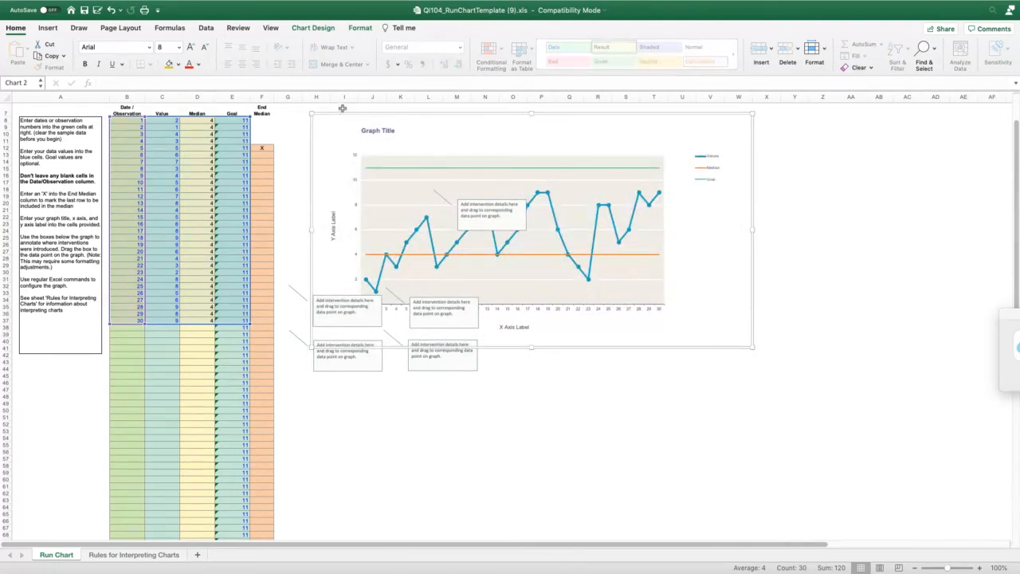
click(485, 200)
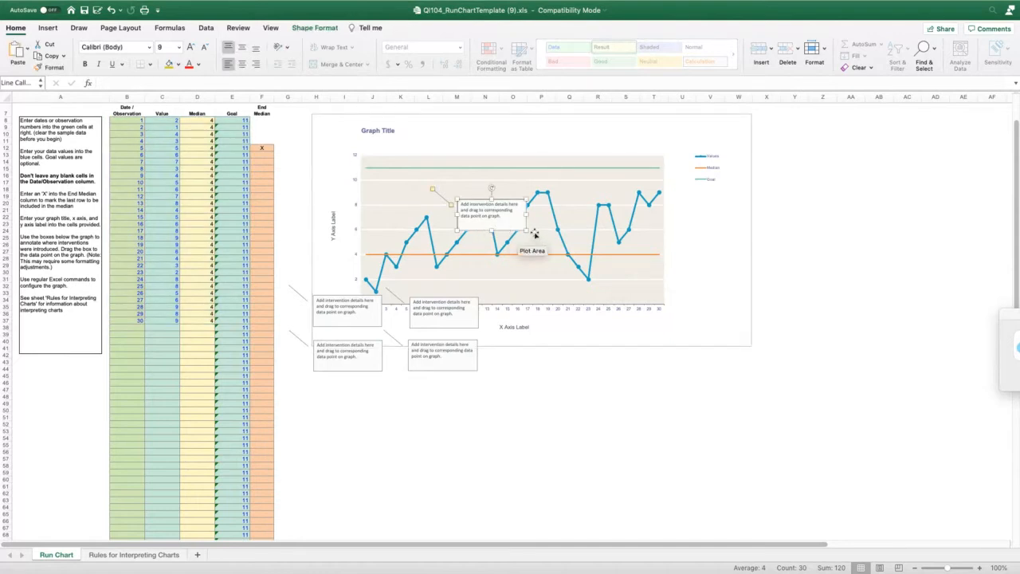
mouse_move(525, 229)
mouse_down()
mouse_move(510, 226)
mouse_move(514, 218)
mouse_up()
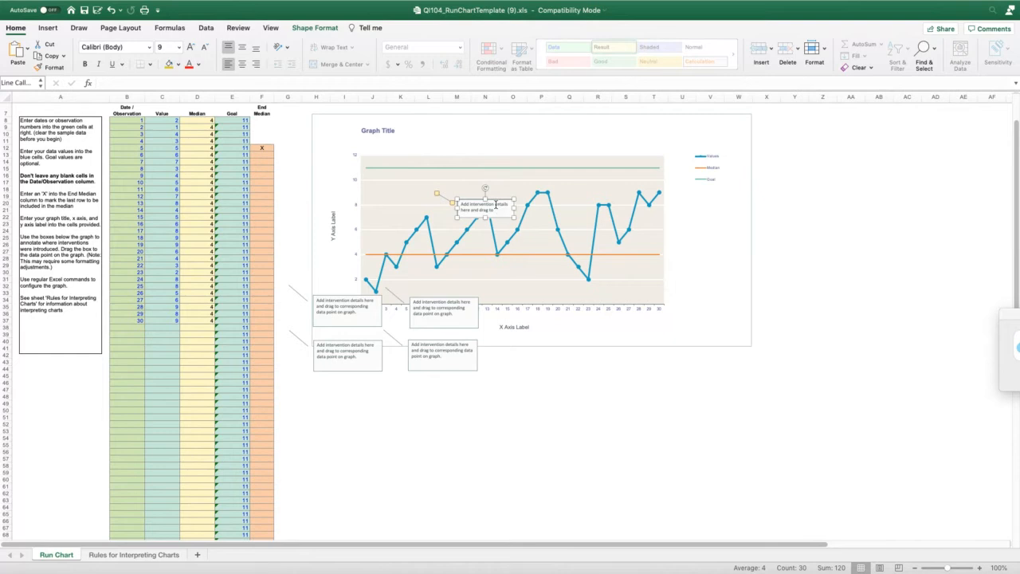
click(496, 206)
drag(514, 216, 460, 202)
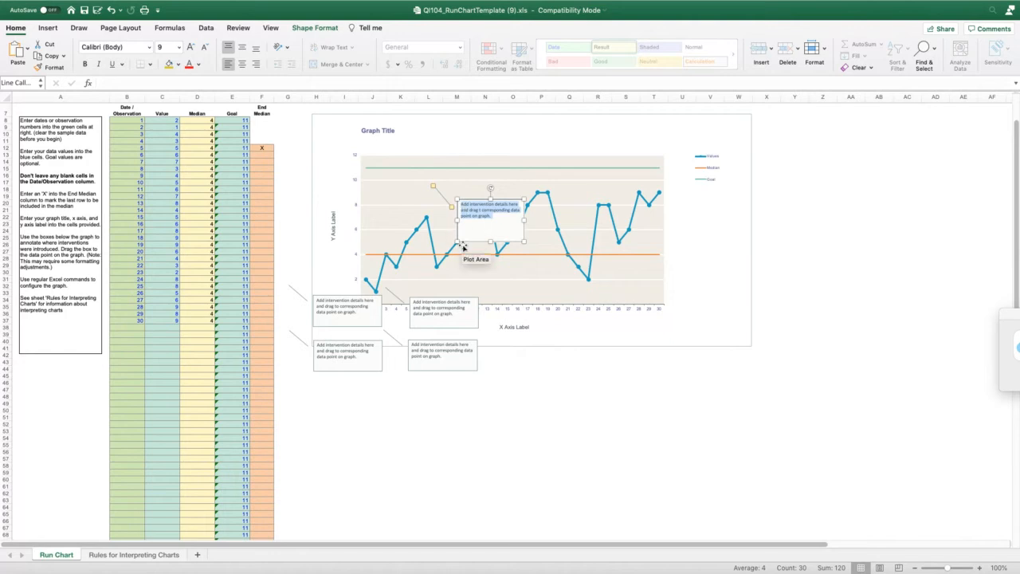
key(BackSpace)
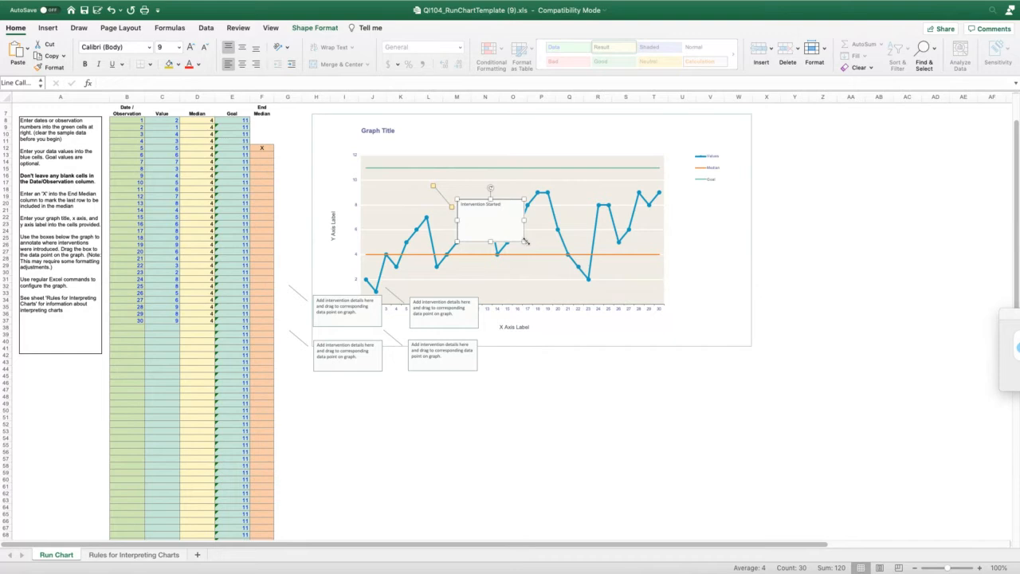
drag(525, 239, 497, 277)
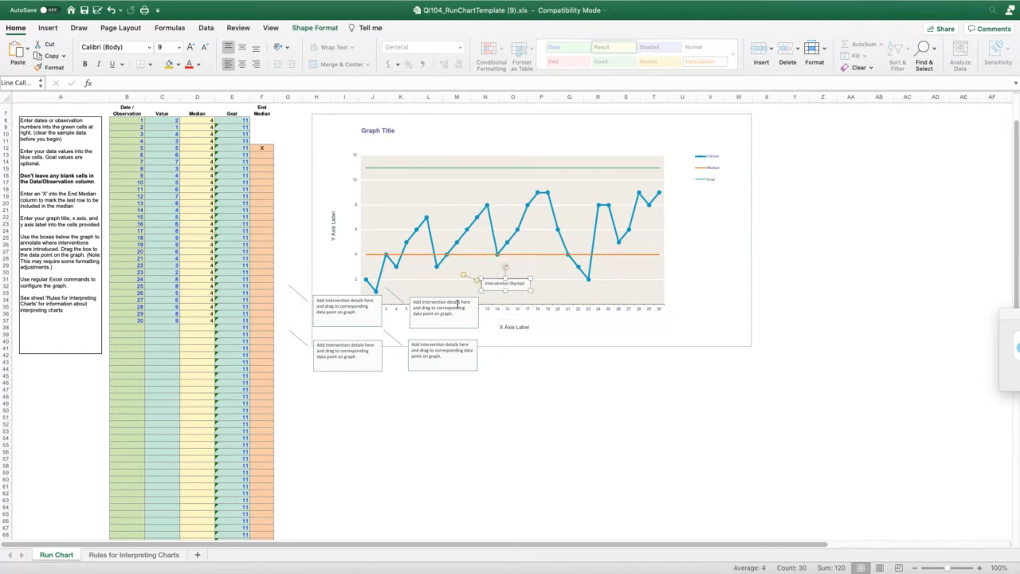
Delete the four unused intervention callouts around the bottom of the chart
click(432, 301)
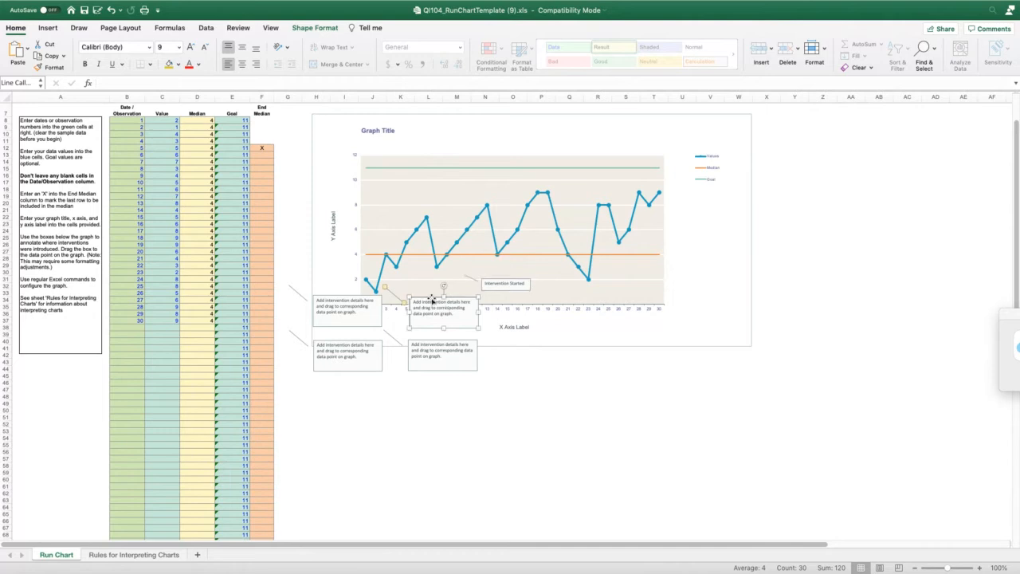
key(Delete)
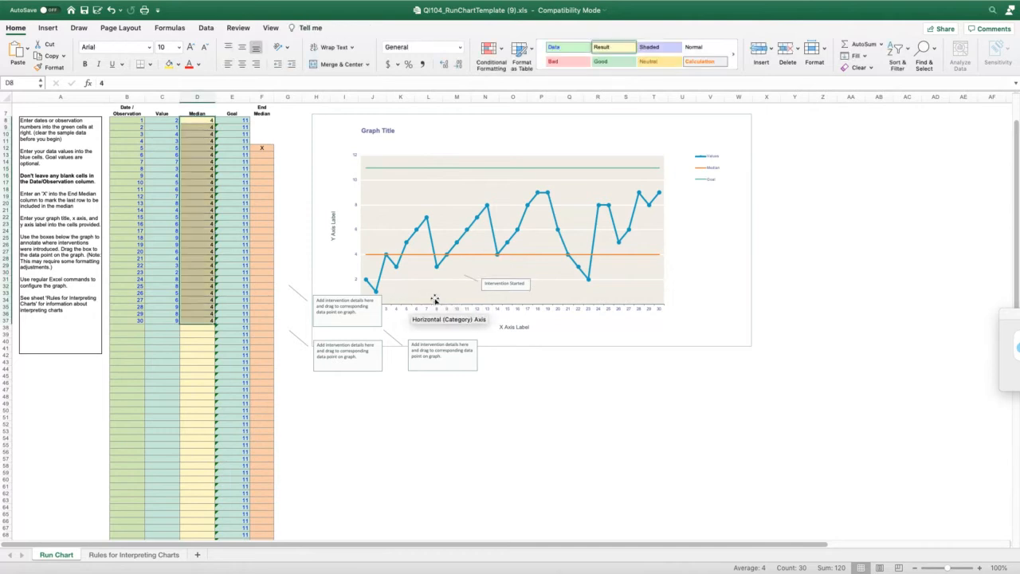
click(340, 293)
click(343, 305)
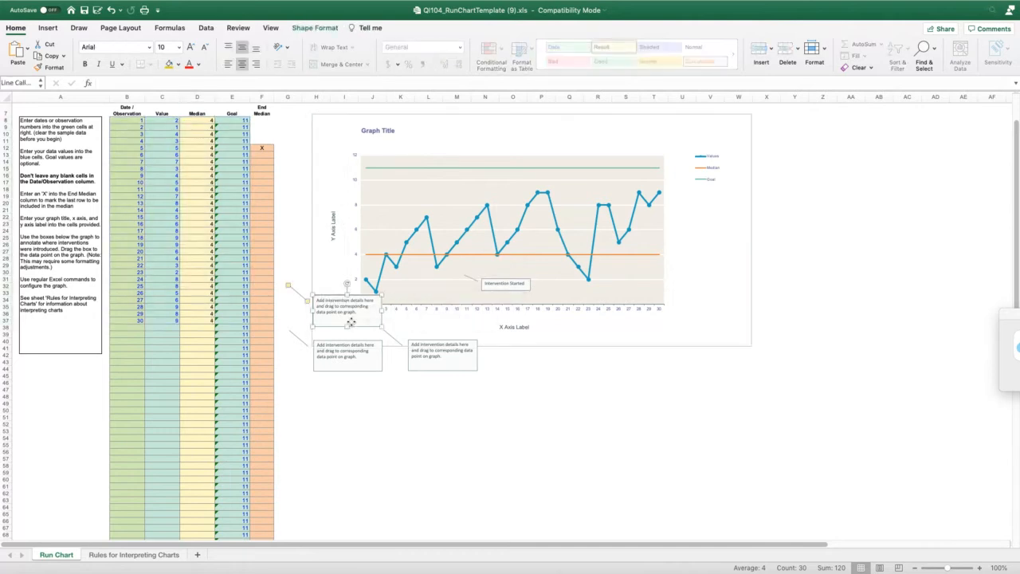
key(Delete)
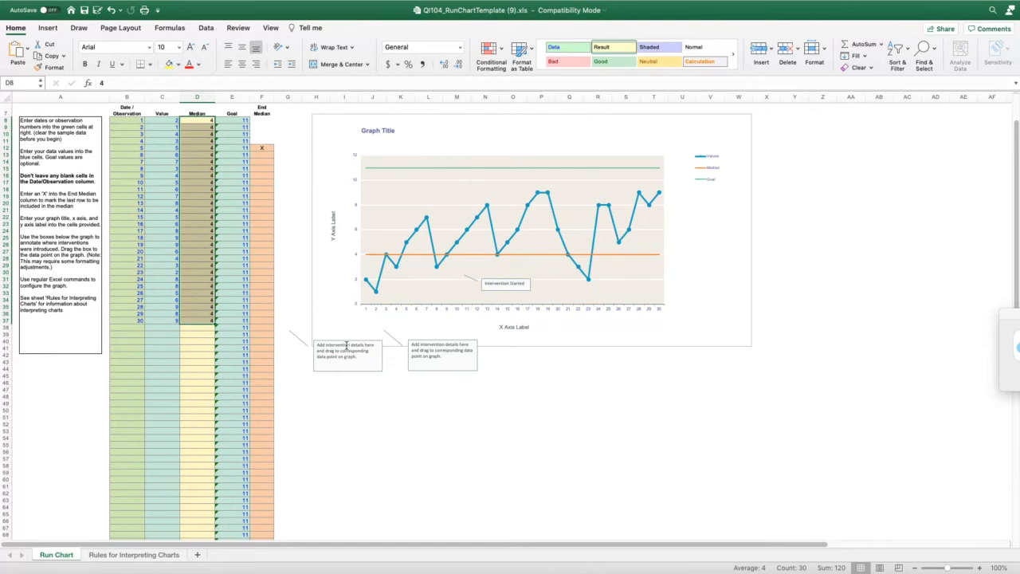
click(347, 344)
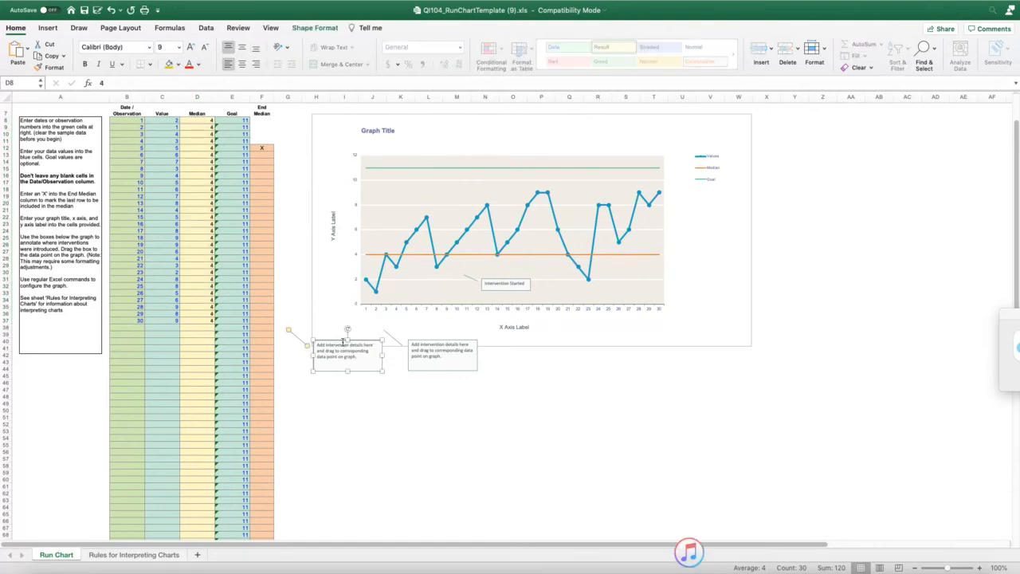
key(Delete)
click(420, 341)
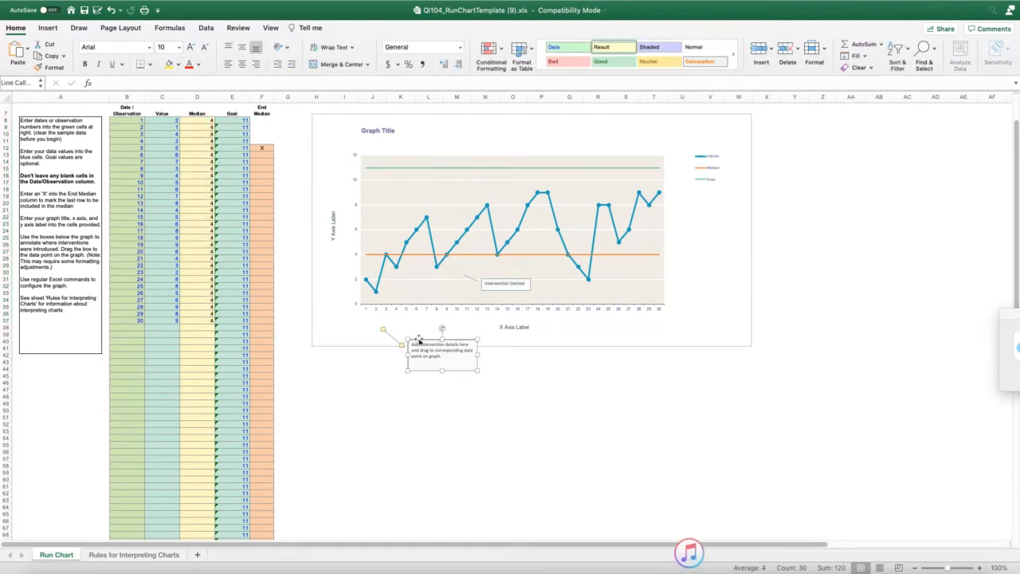
key(Delete)
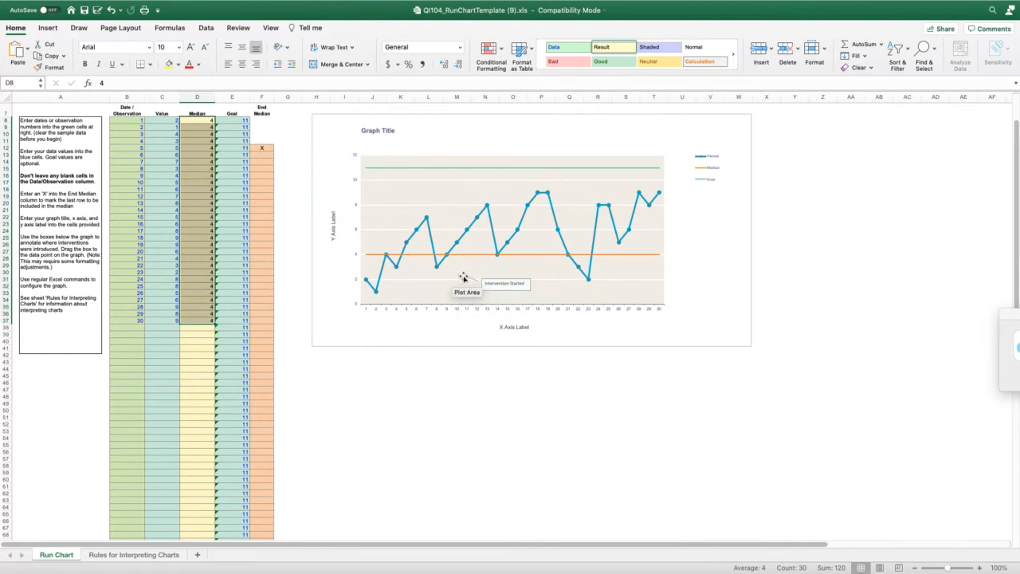
Point the "Intervention Started" callout's leader at observation 11 on the horizontal axis and change the X axis label to "Days"
drag(463, 275, 468, 299)
click(478, 326)
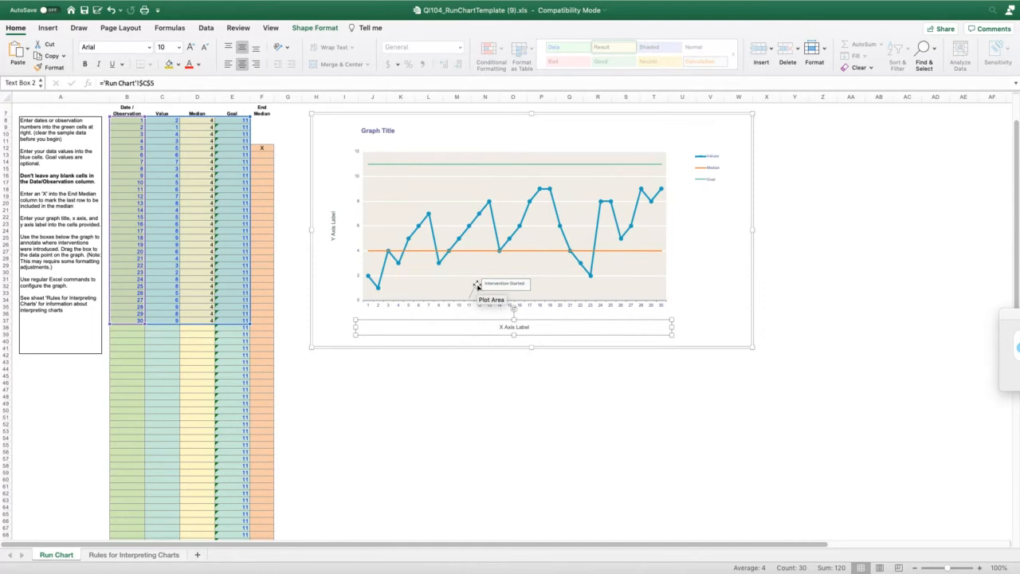
click(531, 325)
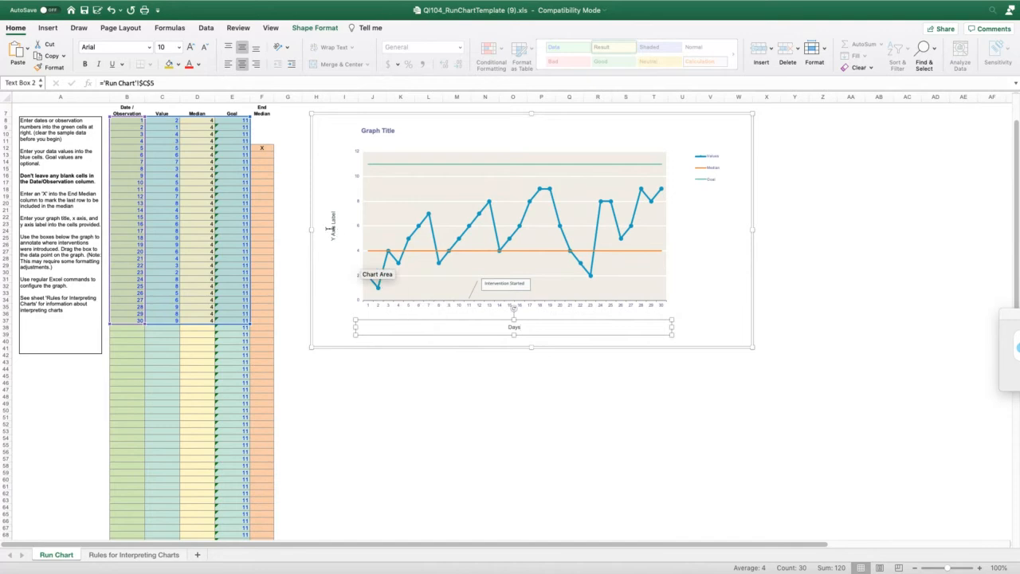
click(349, 467)
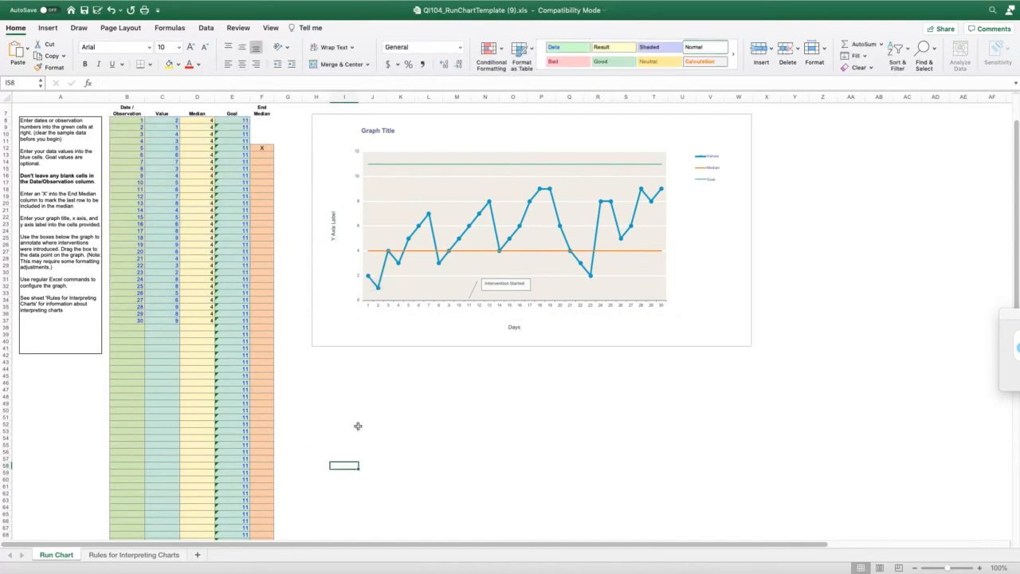
Change the chart's Y axis label to "Glasses of Water"
click(356, 424)
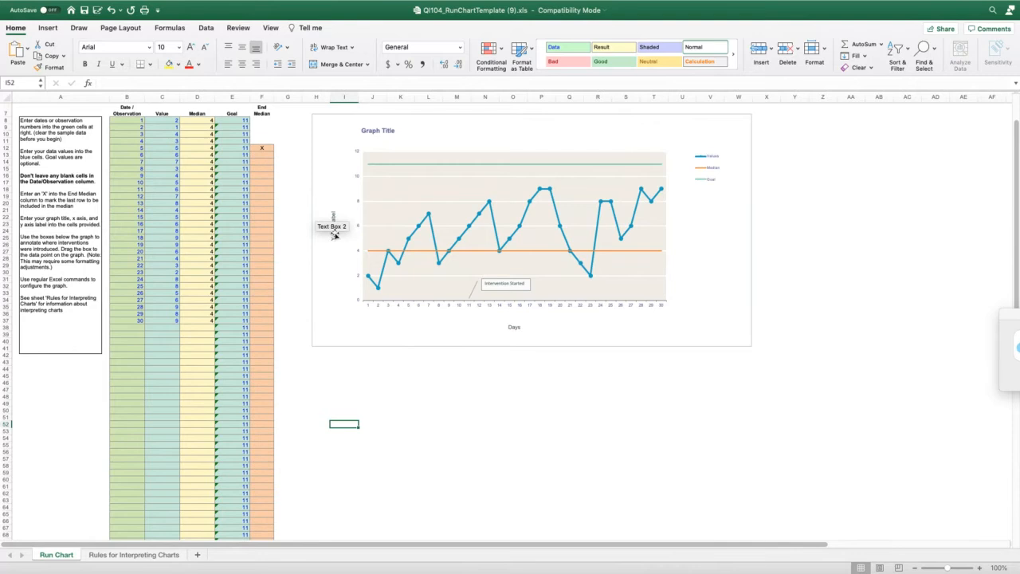
click(372, 403)
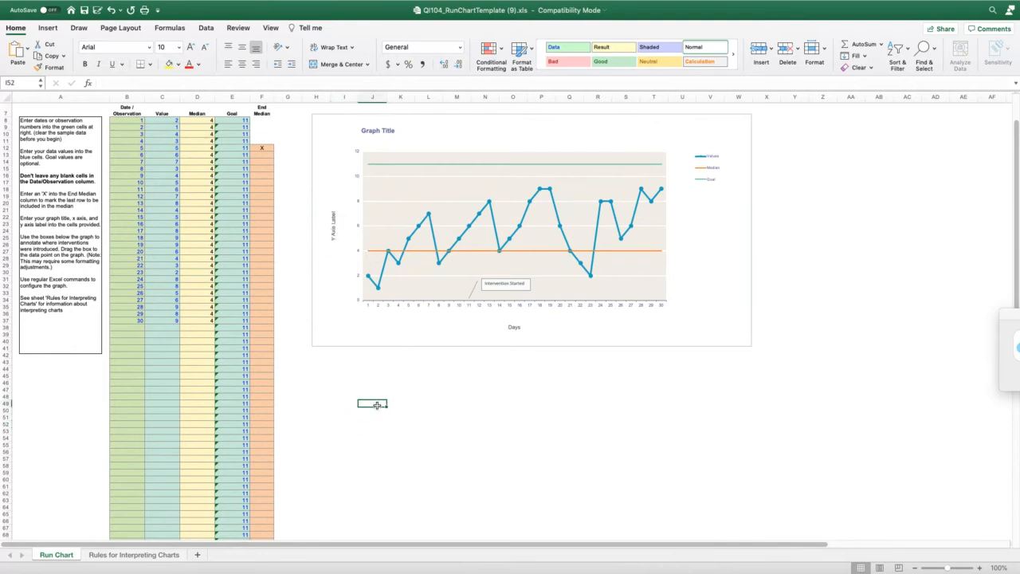
click(332, 230)
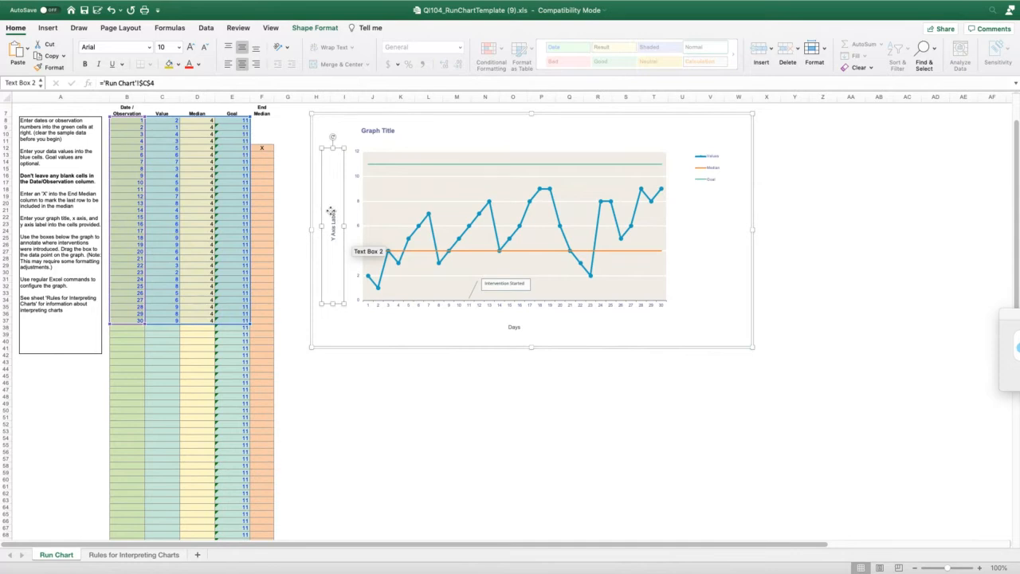
key(BackSpace)
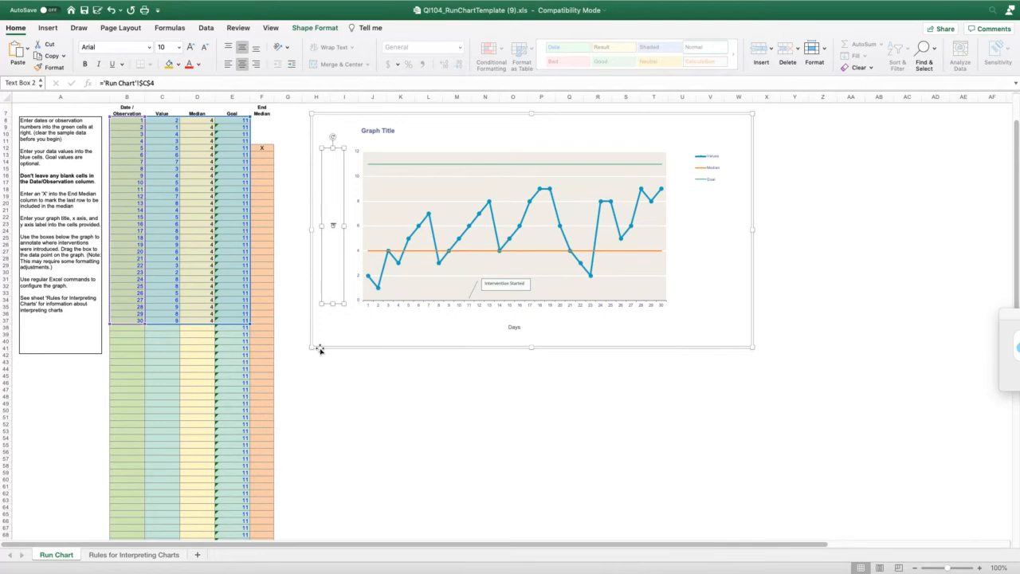
text(Glasses of Water)
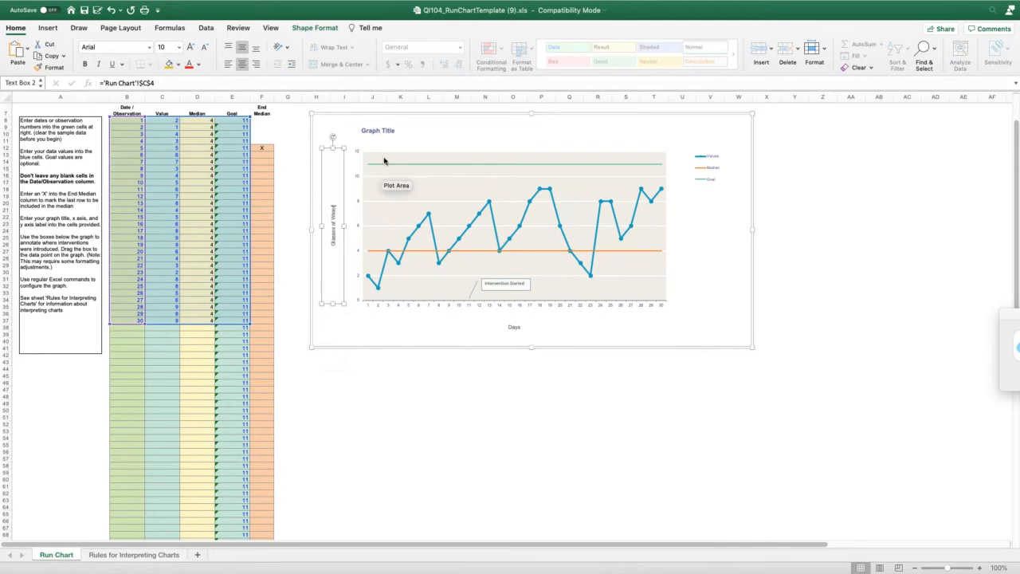
click(394, 409)
Delete the "Graph Title" placeholder from the run chart
click(397, 133)
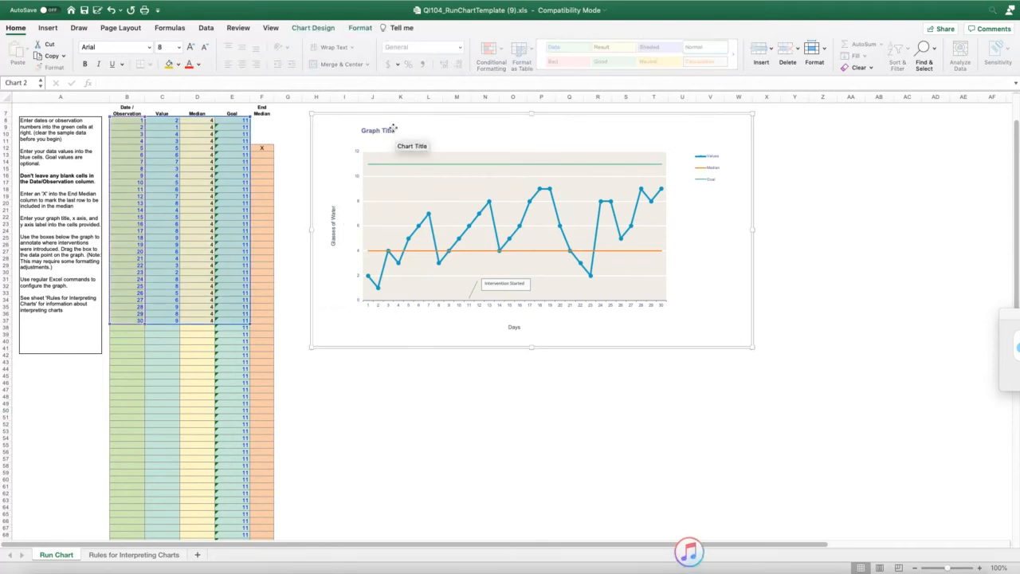
click(395, 130)
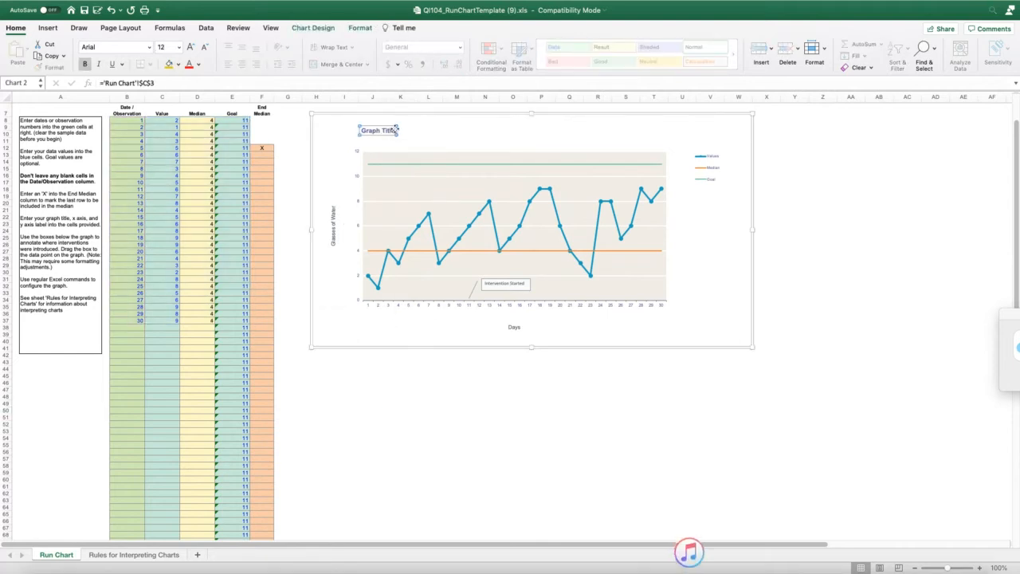
double_click(394, 129)
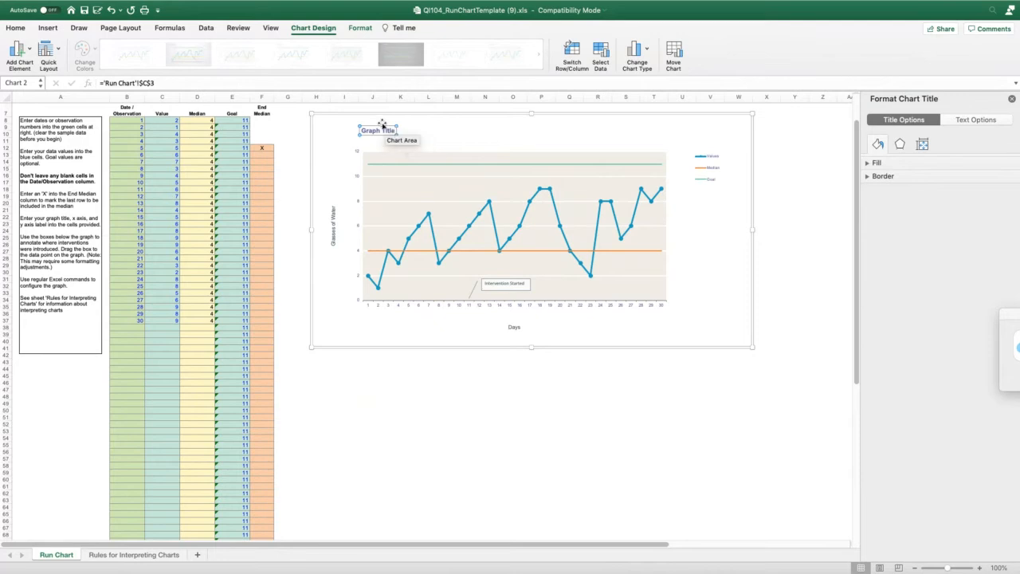
key(Delete)
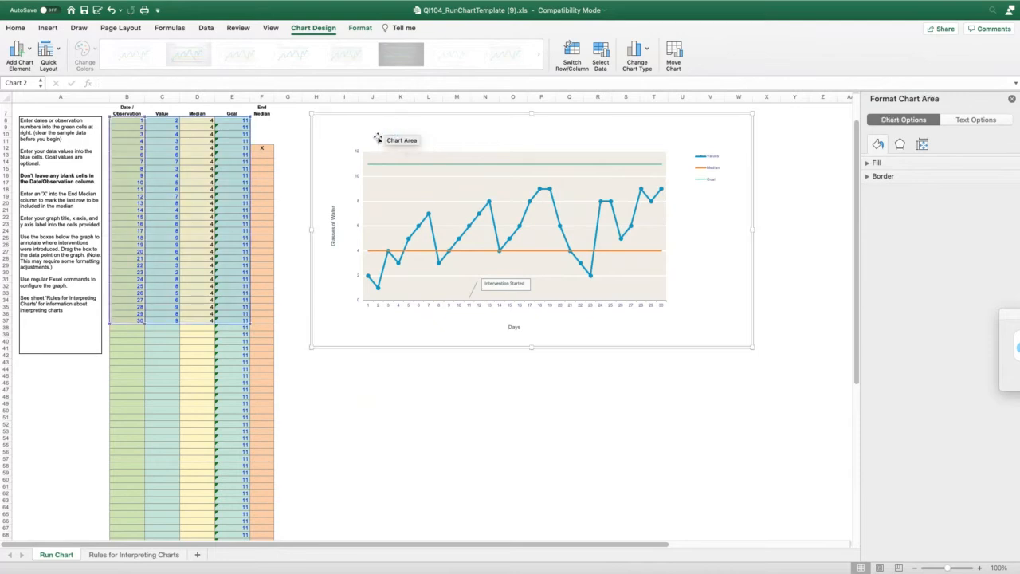
Add a text box above the plot area reading "Intervention to increase water" and center its text
click(48, 29)
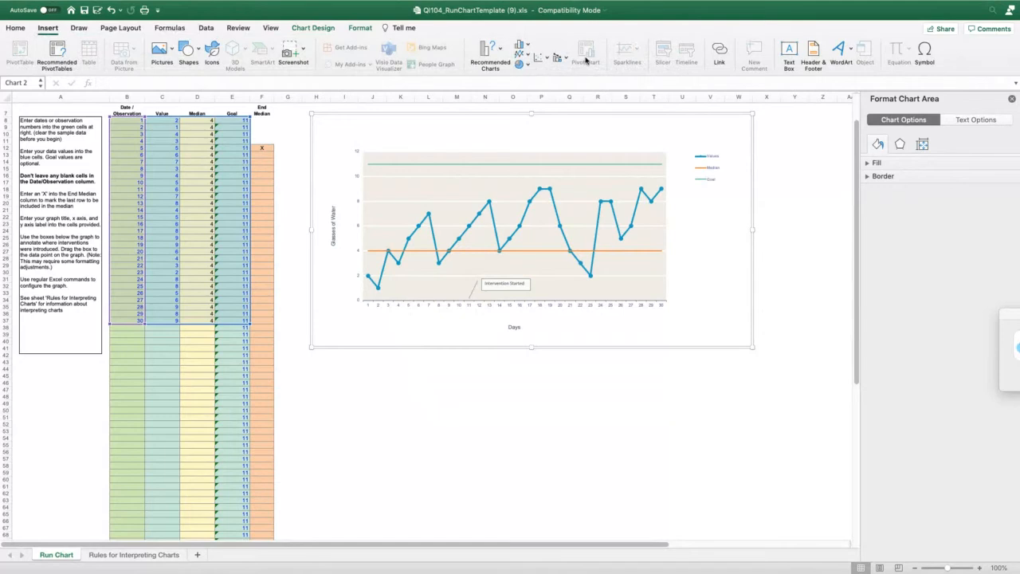
click(788, 53)
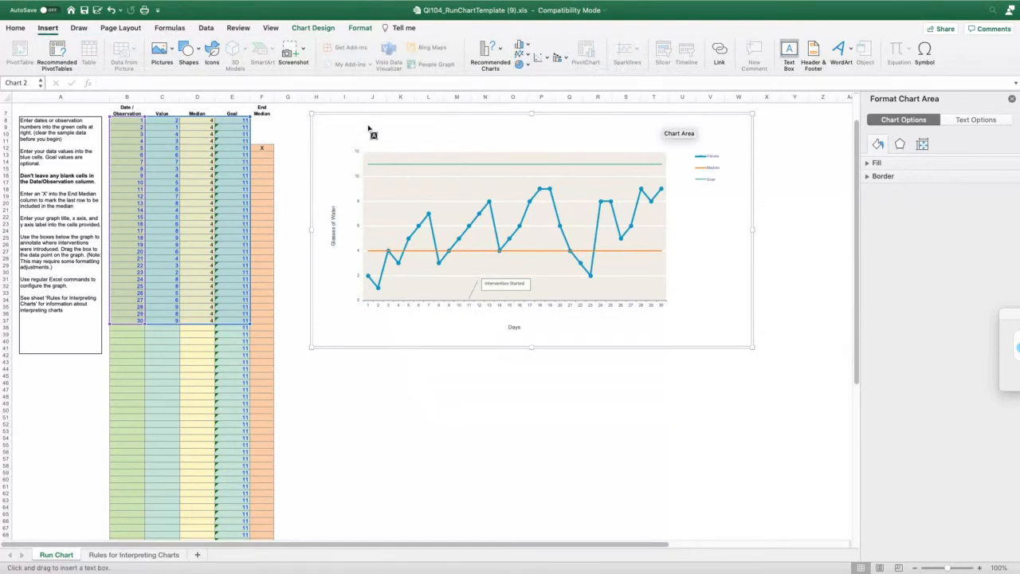
drag(368, 122, 609, 146)
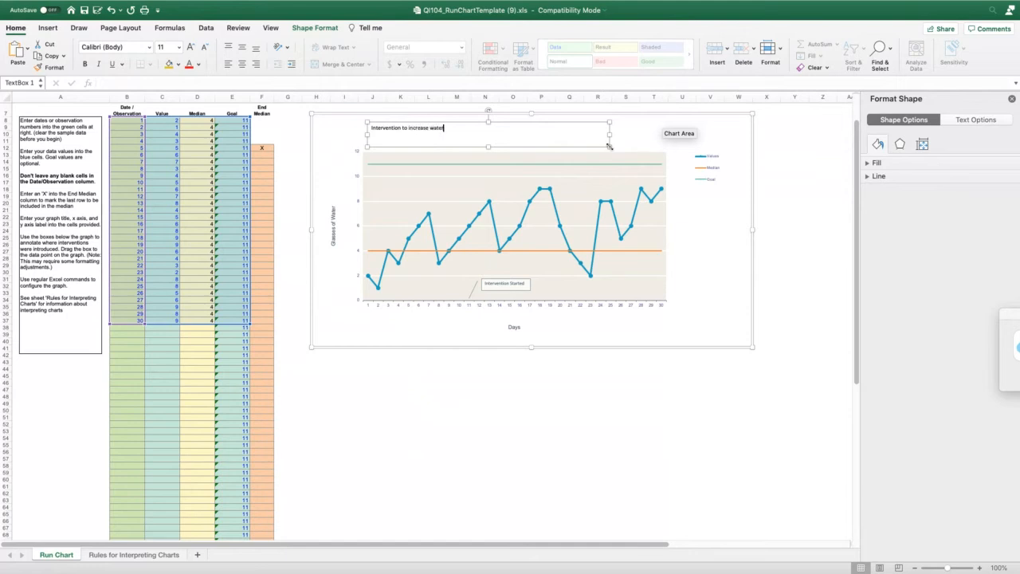
click(241, 63)
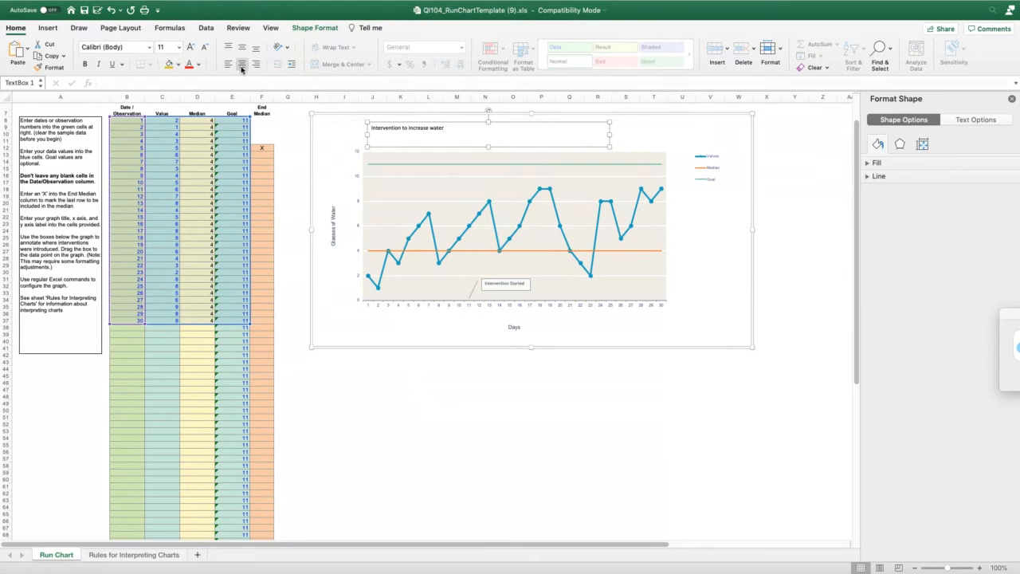
click(484, 389)
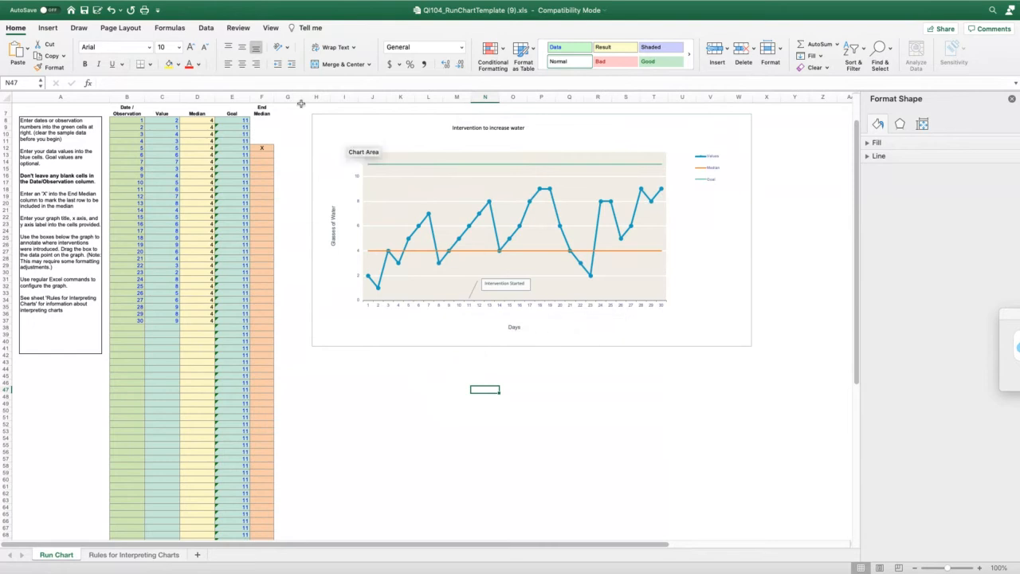
Draw a rectangle with no fill around the first run of points below the median, observations 1 to 4
click(49, 28)
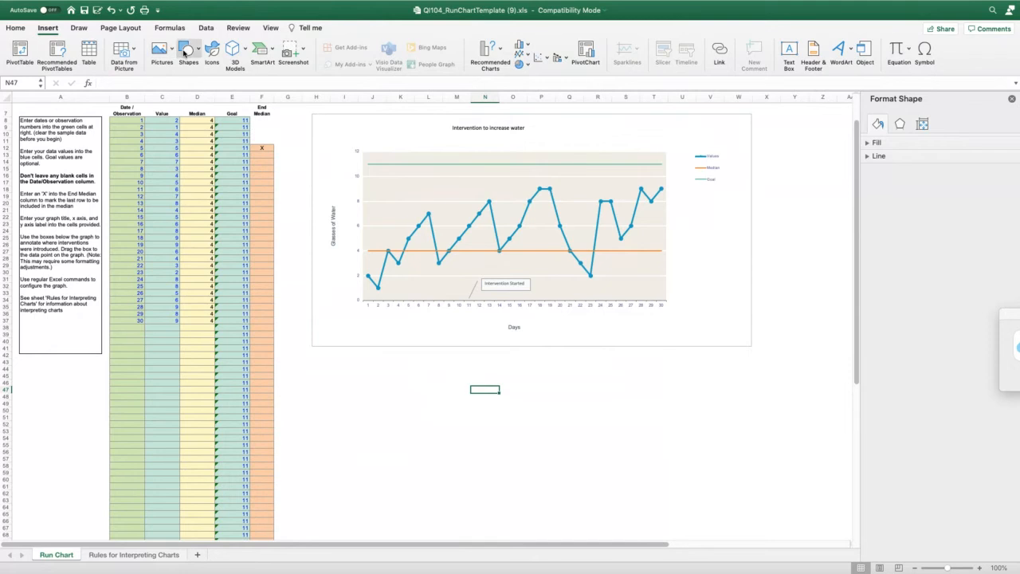
click(186, 51)
click(239, 83)
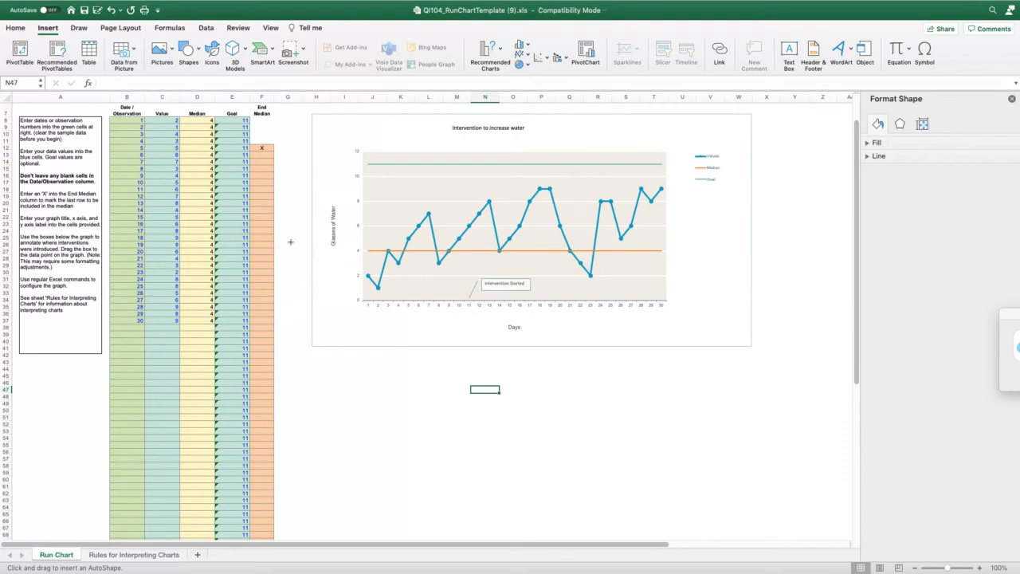
mouse_move(392, 252)
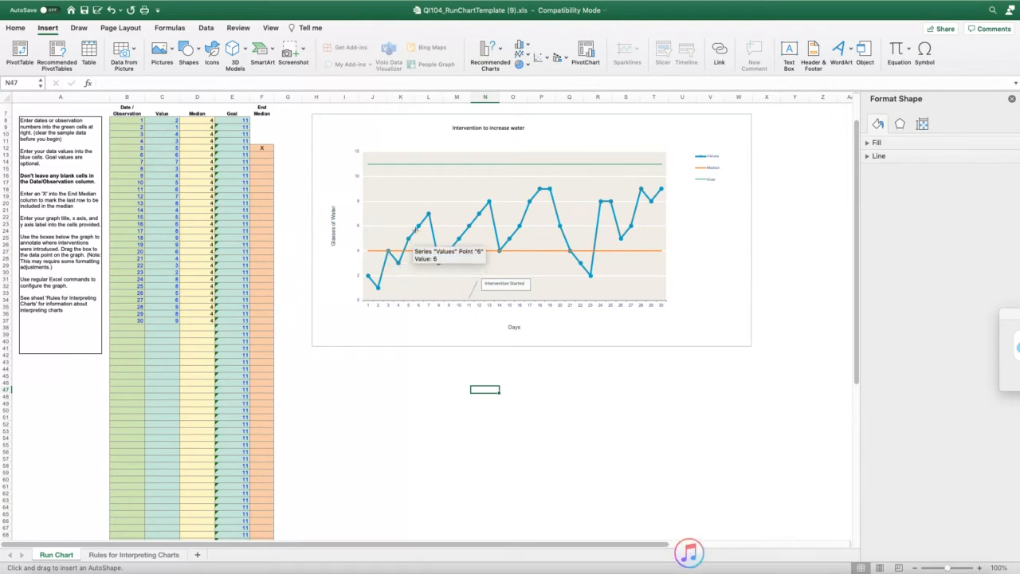
mouse_move(458, 250)
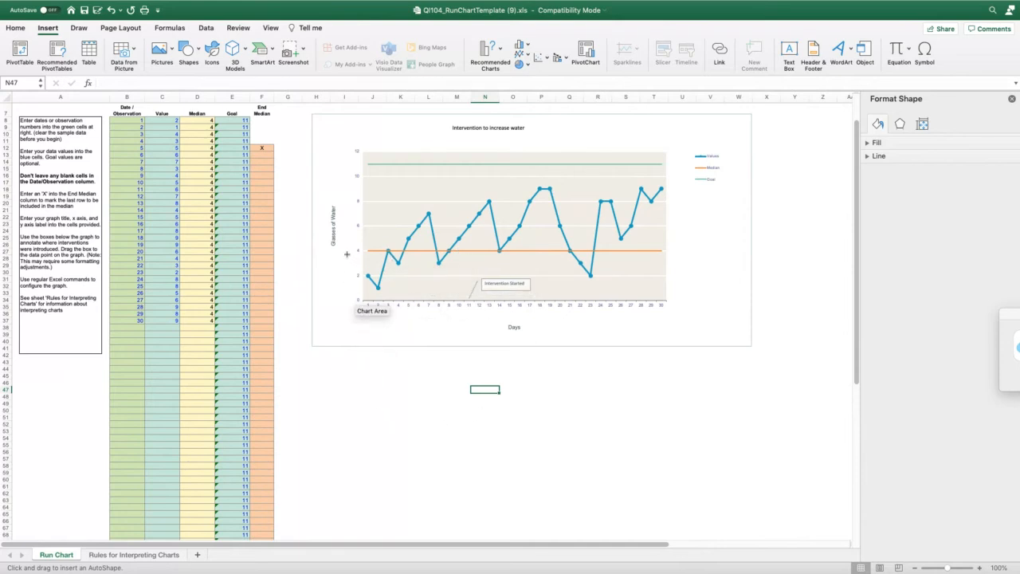
drag(346, 254, 412, 293)
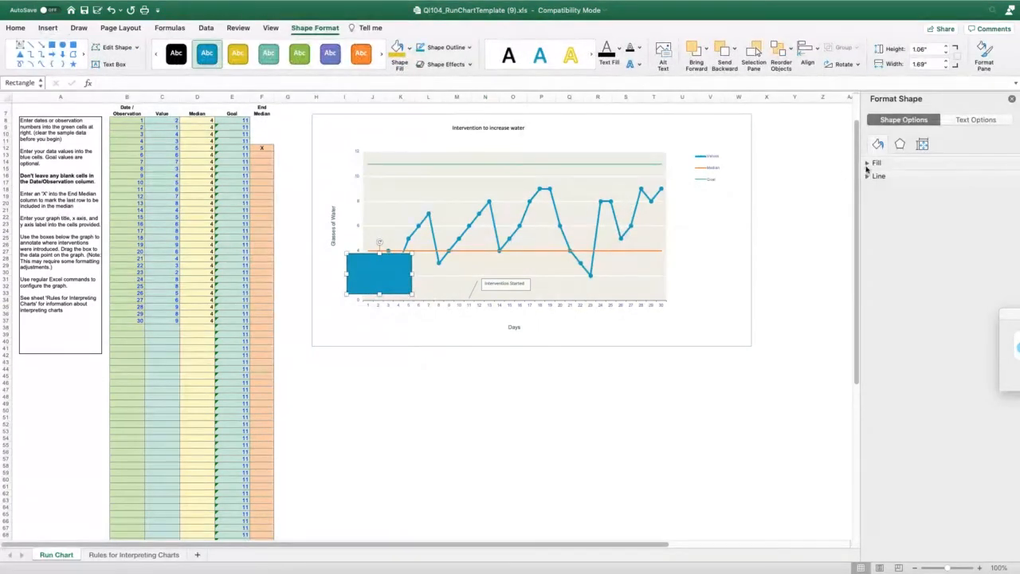
click(867, 164)
click(872, 179)
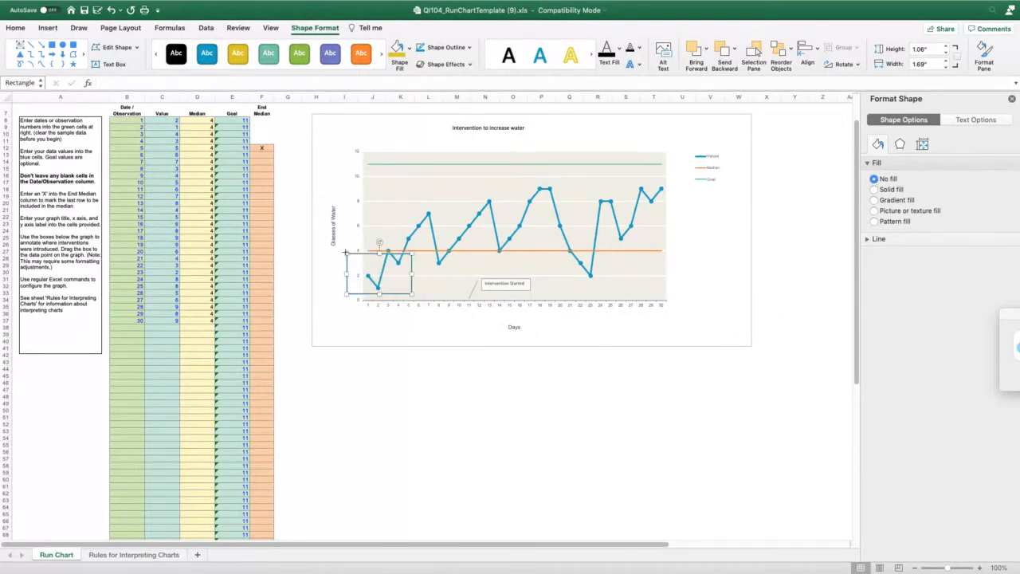
drag(345, 252, 350, 255)
click(371, 334)
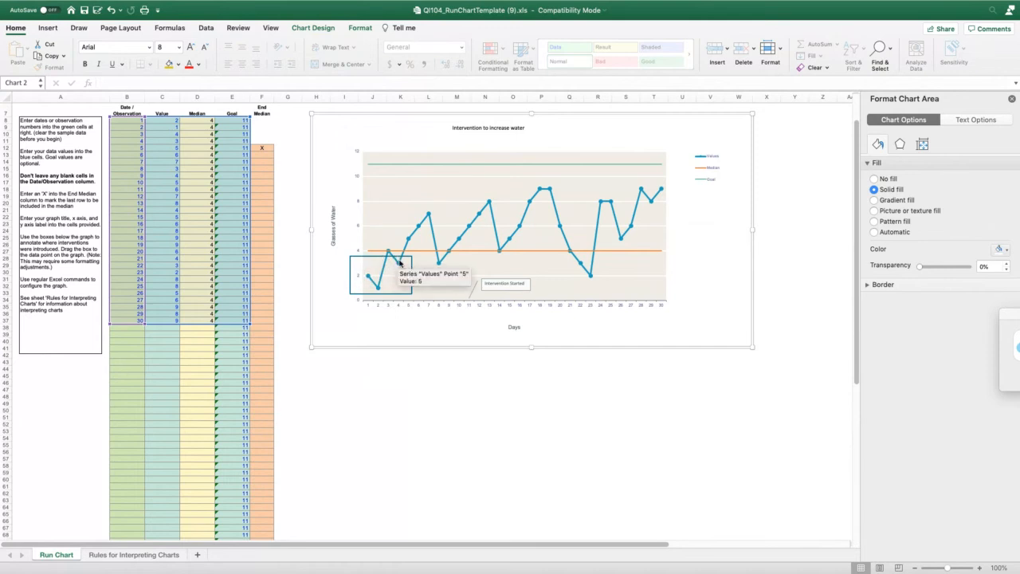
click(371, 417)
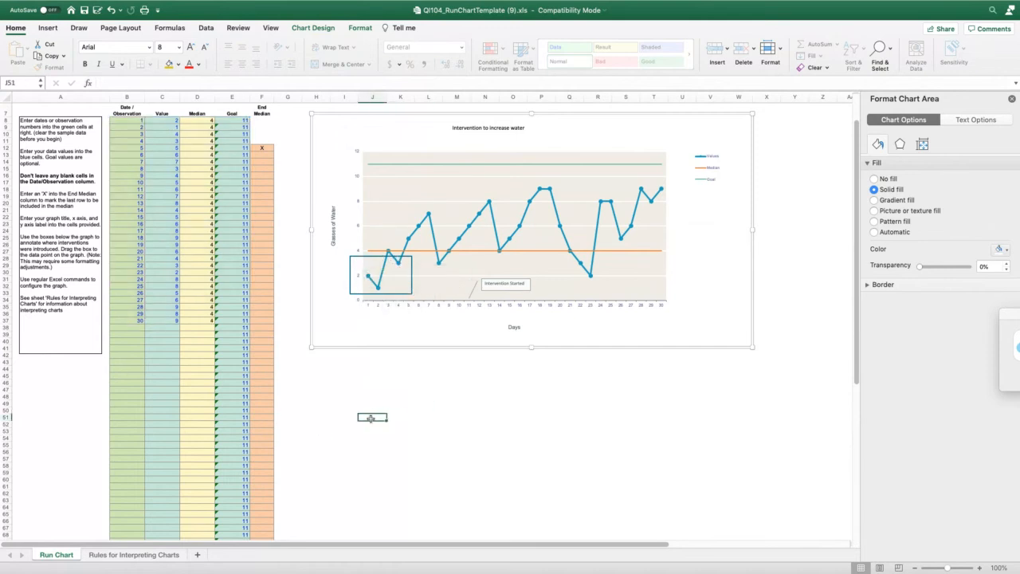
key(super+v)
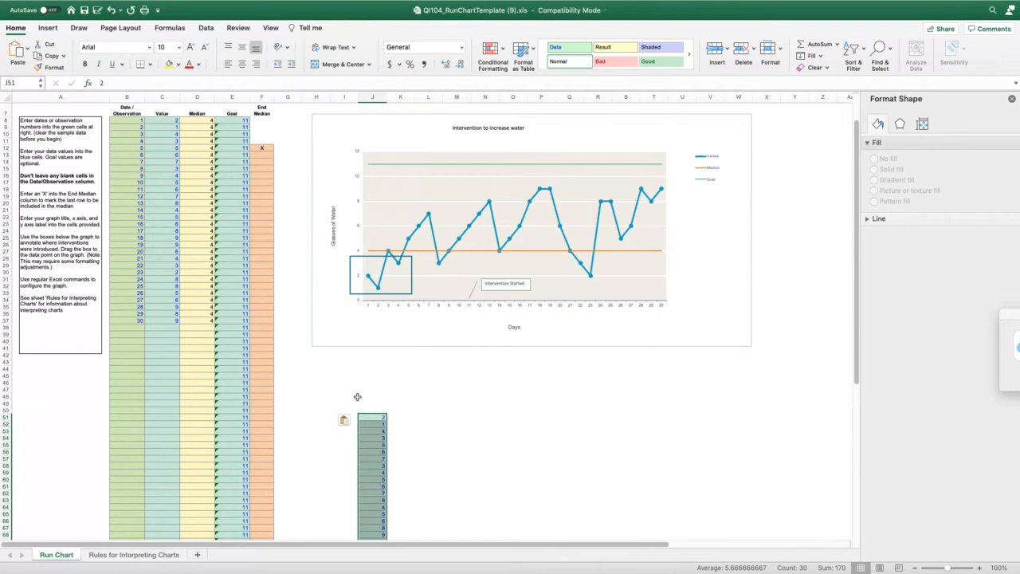
click(111, 10)
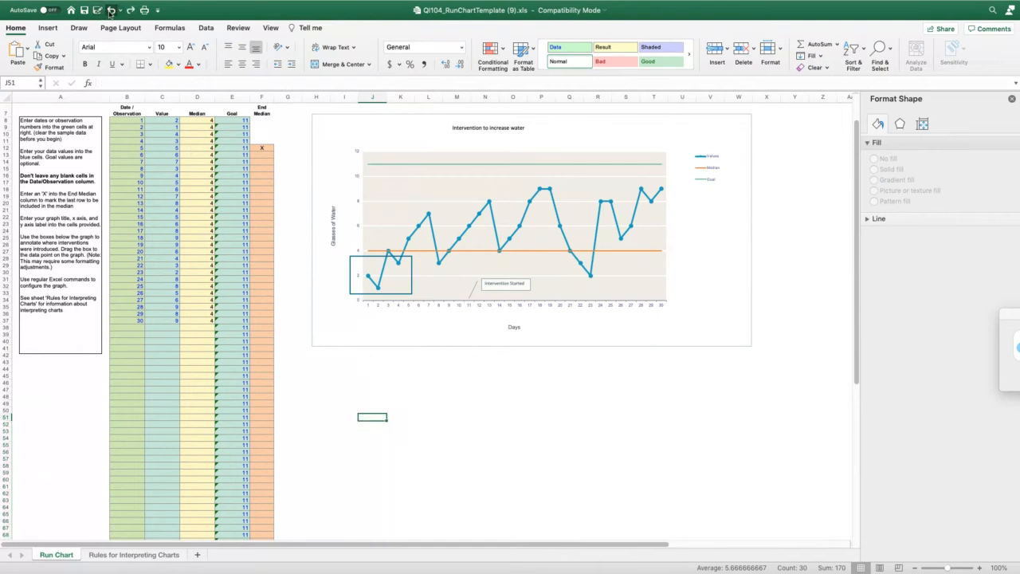
Duplicate the unfilled rectangle and place the copy around the run above the median at observations 5 to 7
click(359, 258)
click(359, 257)
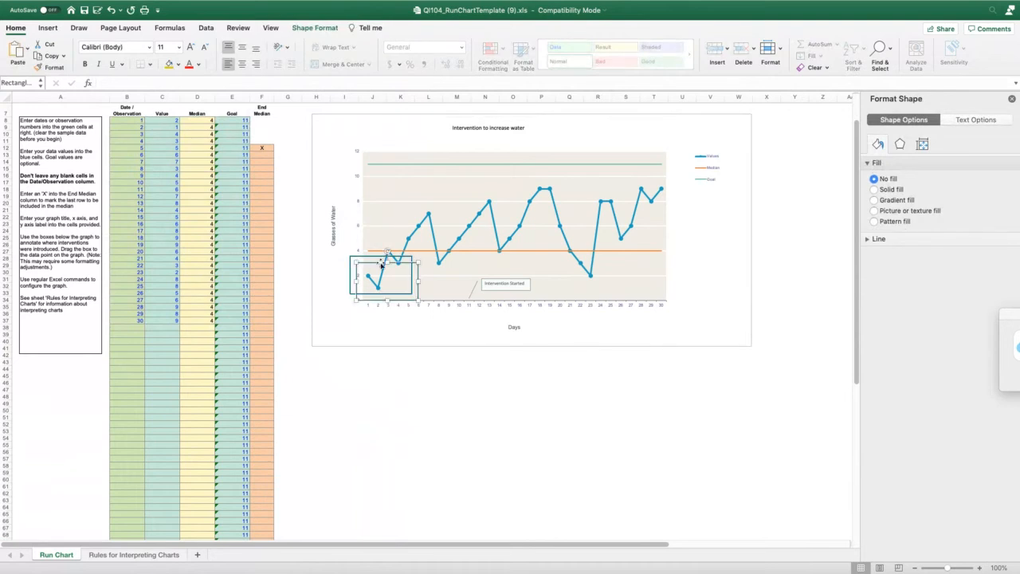
drag(375, 258, 409, 205)
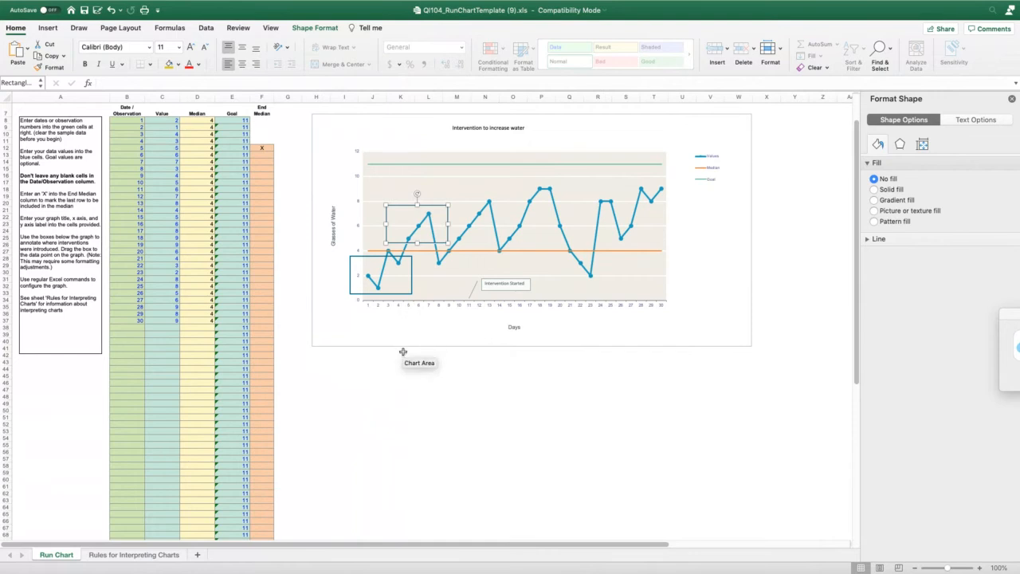
click(399, 417)
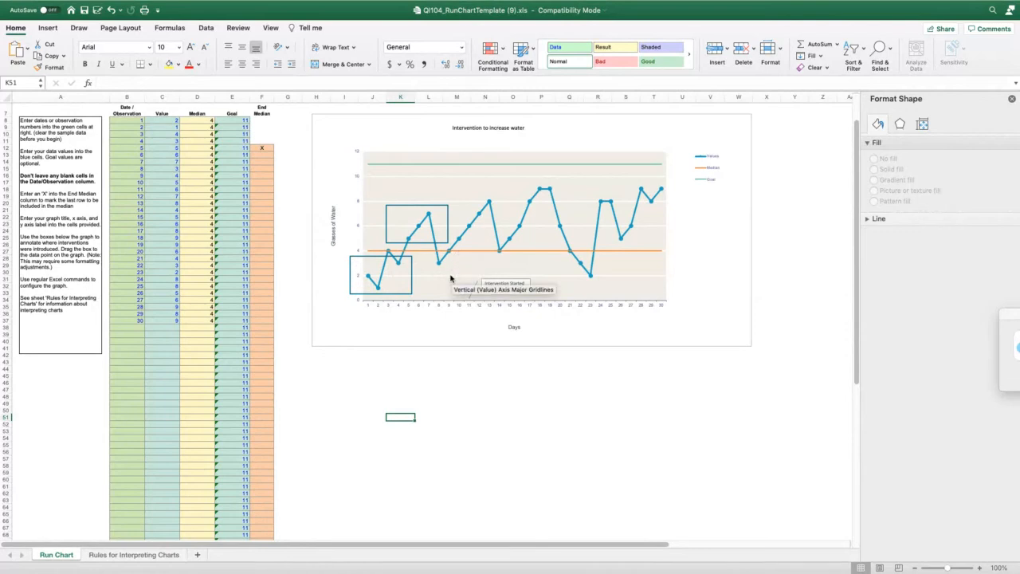
Paste another copy of the rectangle and shrink it around the single point below the median at observation 8
click(421, 374)
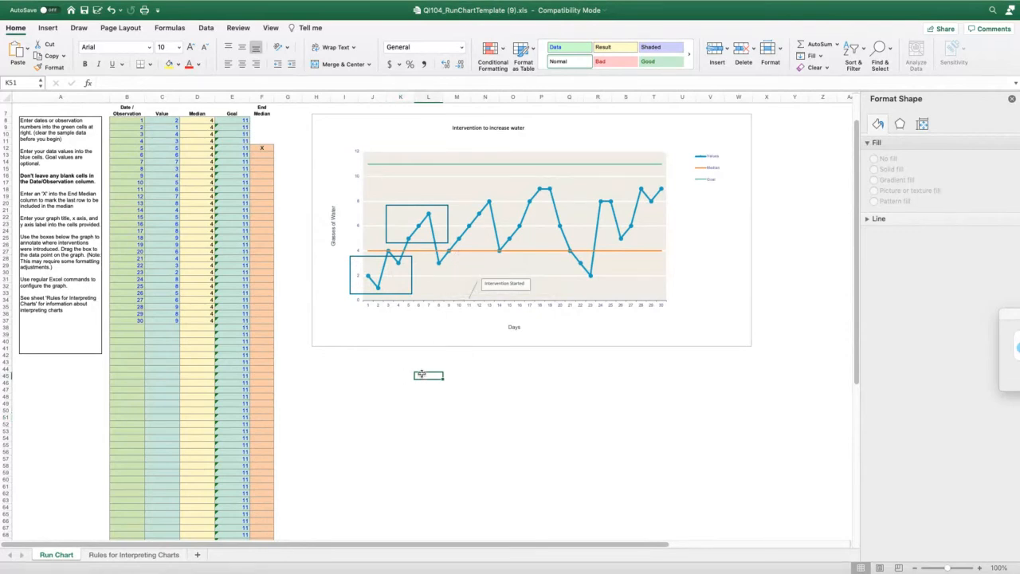
key(super+v)
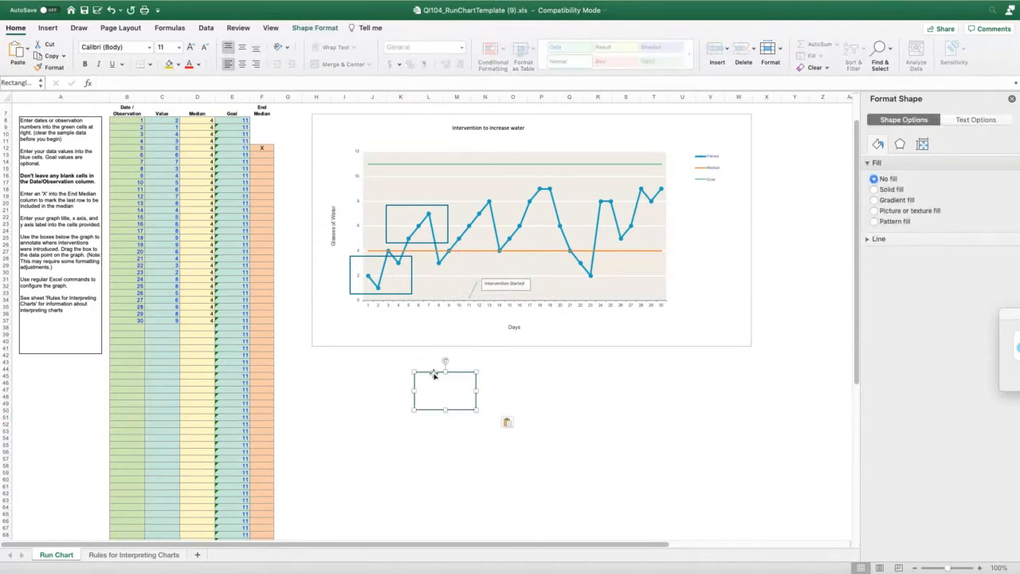
drag(428, 381, 431, 253)
drag(466, 284, 448, 276)
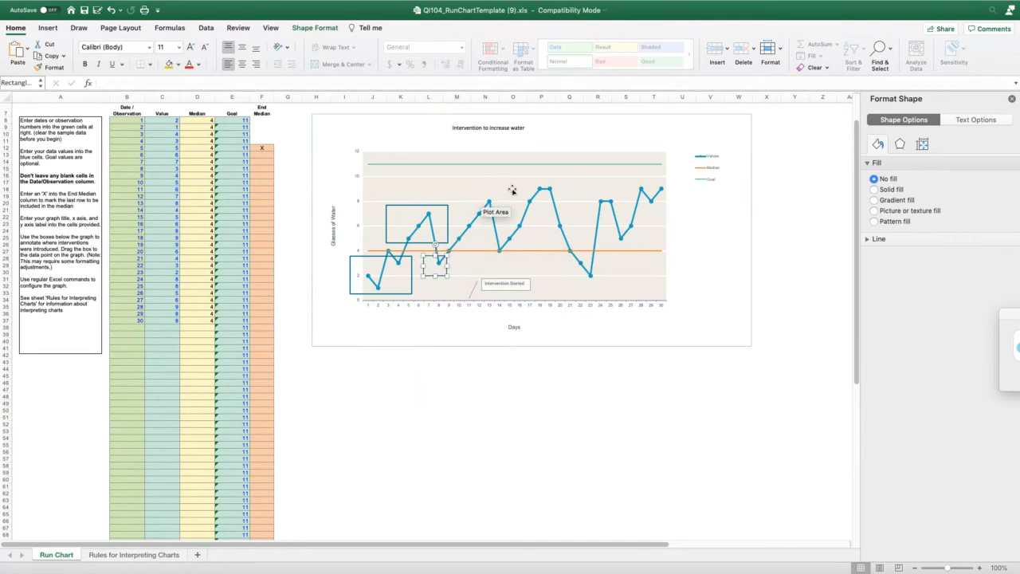
Paste another rectangle copy, enlarge it and fit it around the run above the median from observations 10 to 20
click(403, 403)
key(super+v)
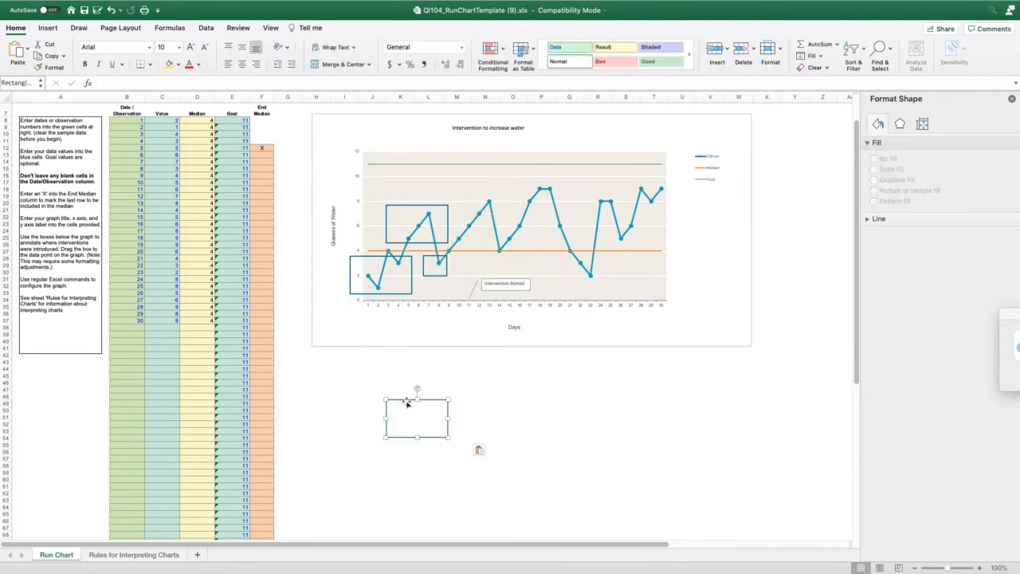
drag(452, 418, 550, 418)
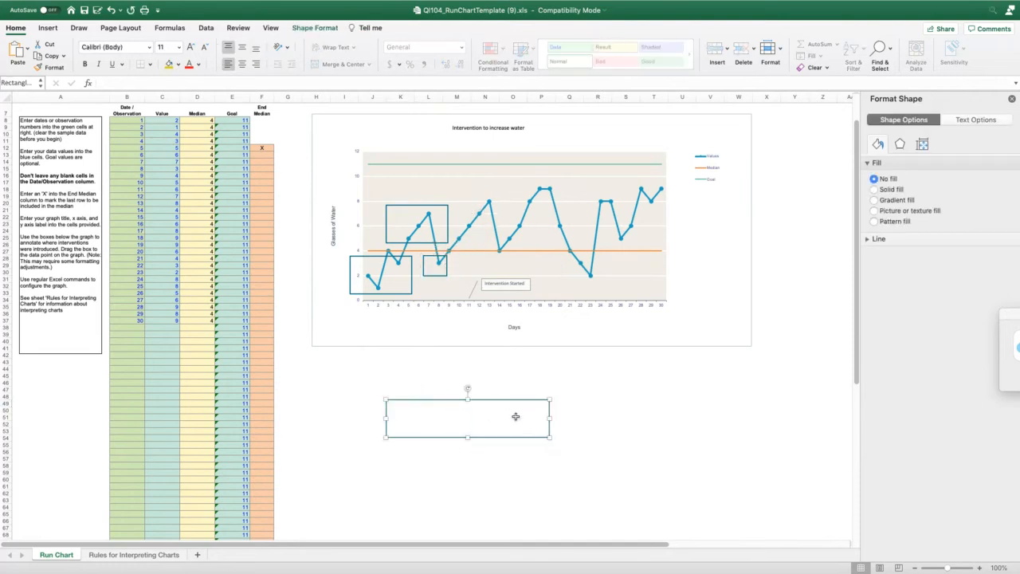
drag(467, 436, 467, 451)
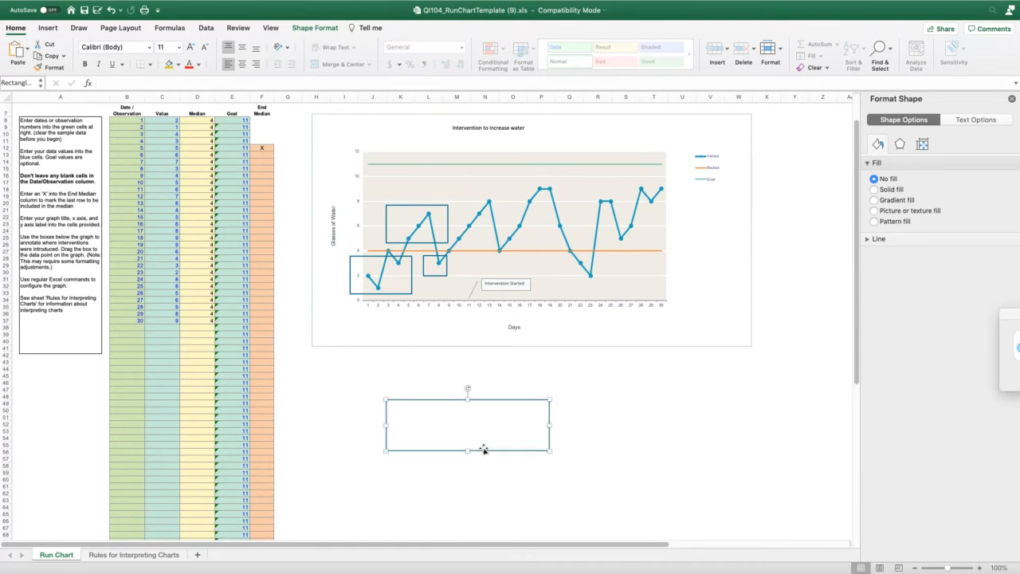
drag(546, 448, 539, 445)
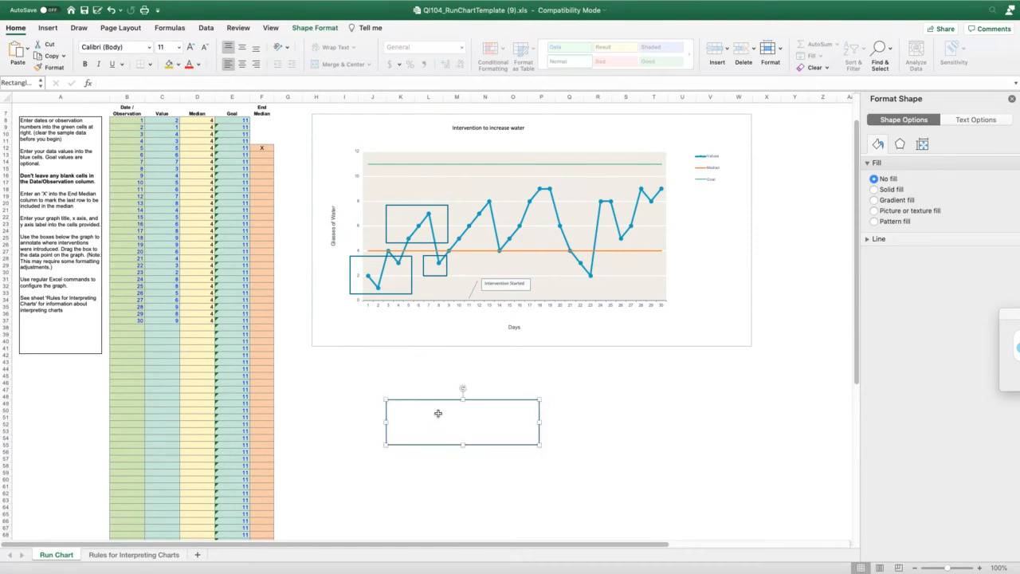
drag(446, 400, 509, 198)
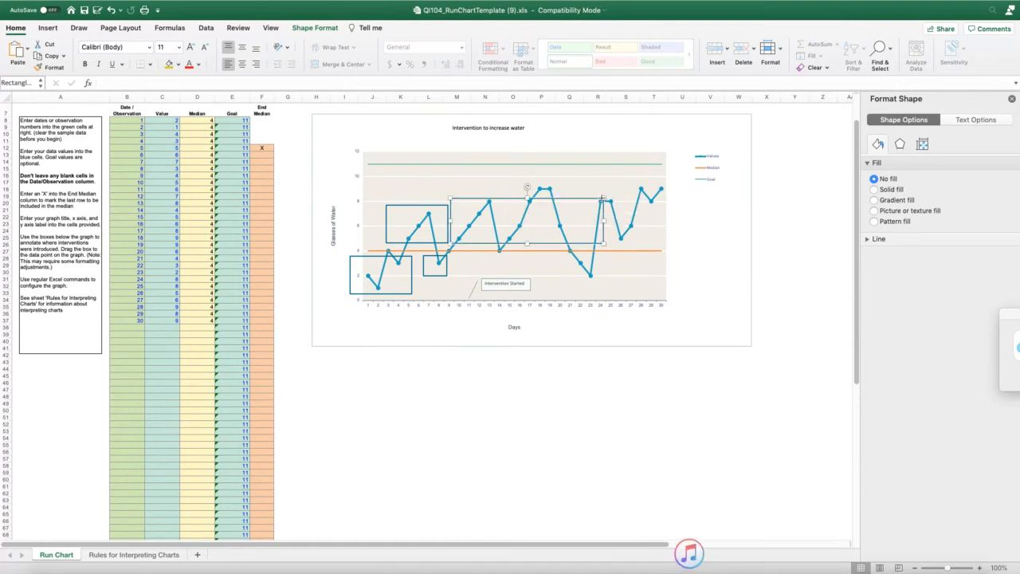
drag(605, 196, 504, 182)
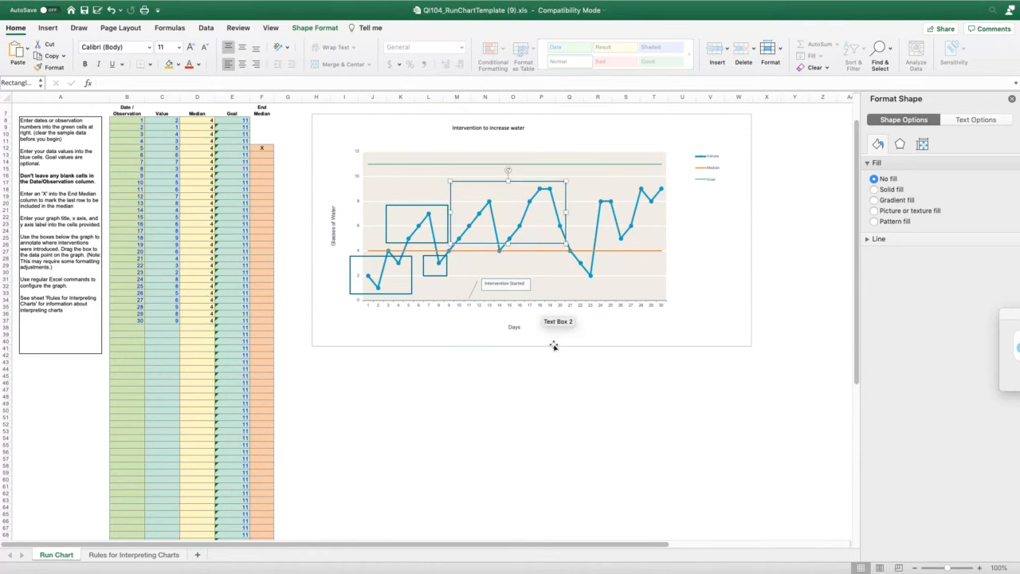
click(482, 397)
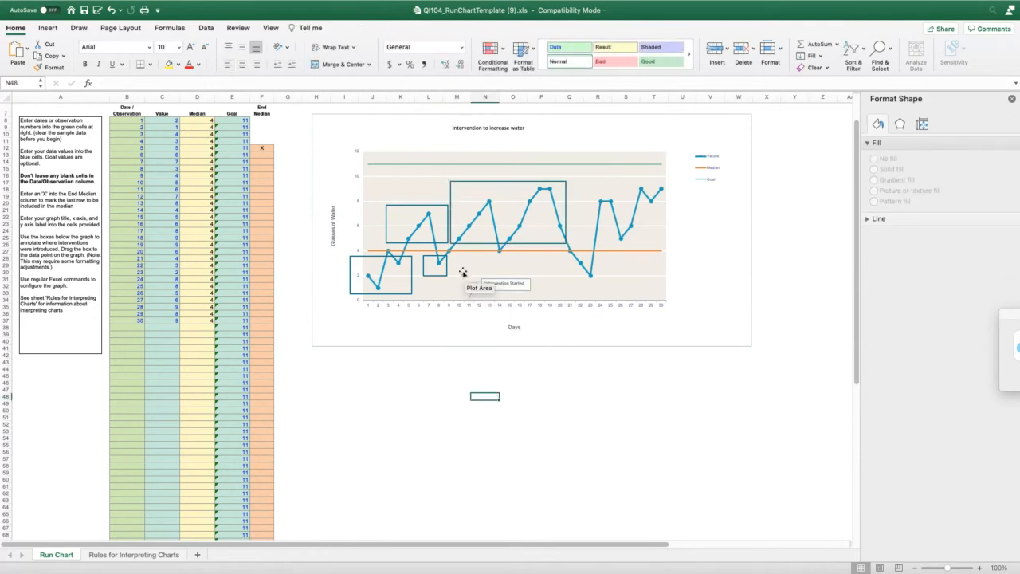
mouse_move(458, 247)
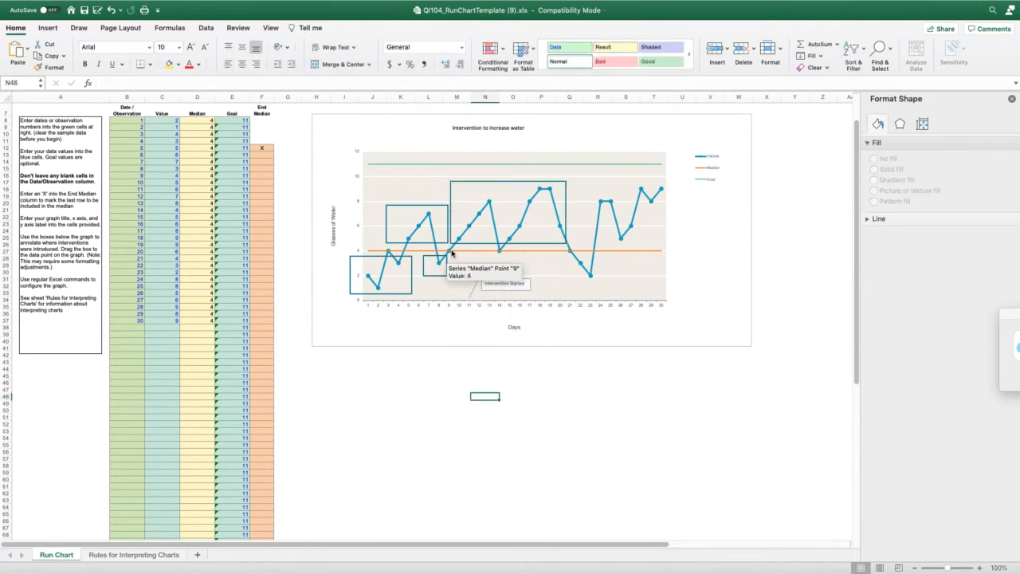
mouse_move(498, 253)
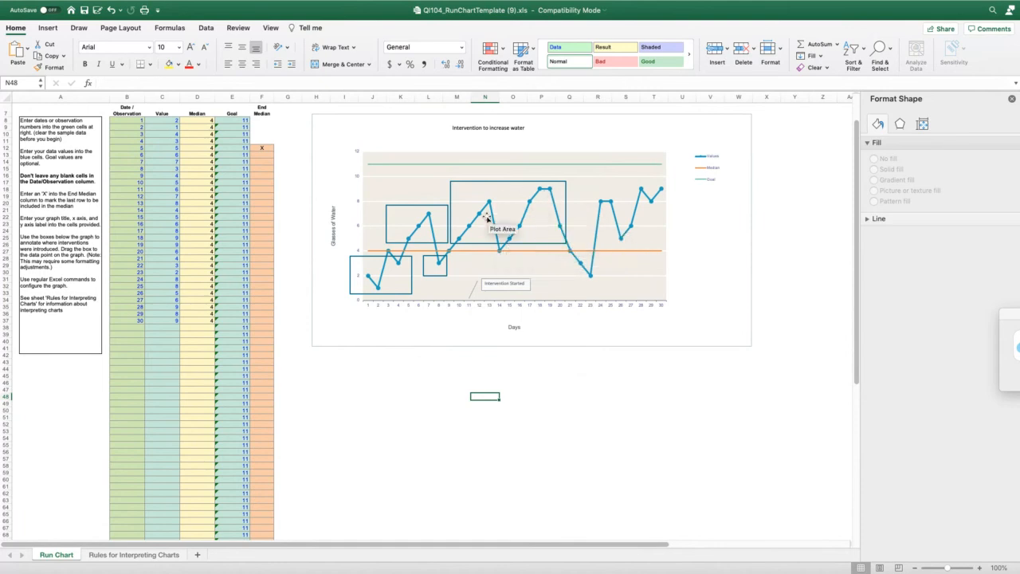
mouse_move(547, 192)
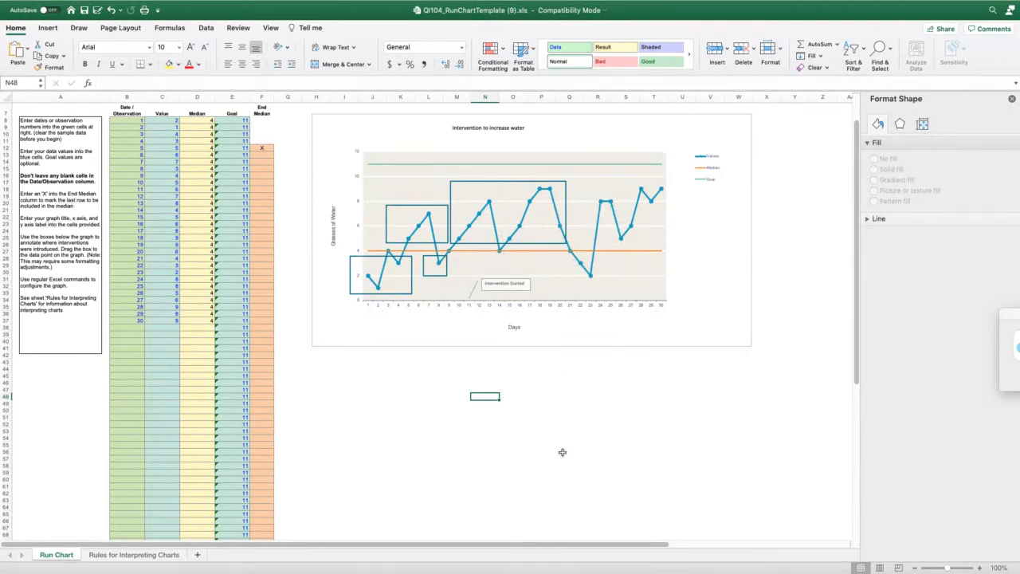
Paste another rectangle copy and resize it around the run below the median at observations 22 and 23
click(410, 410)
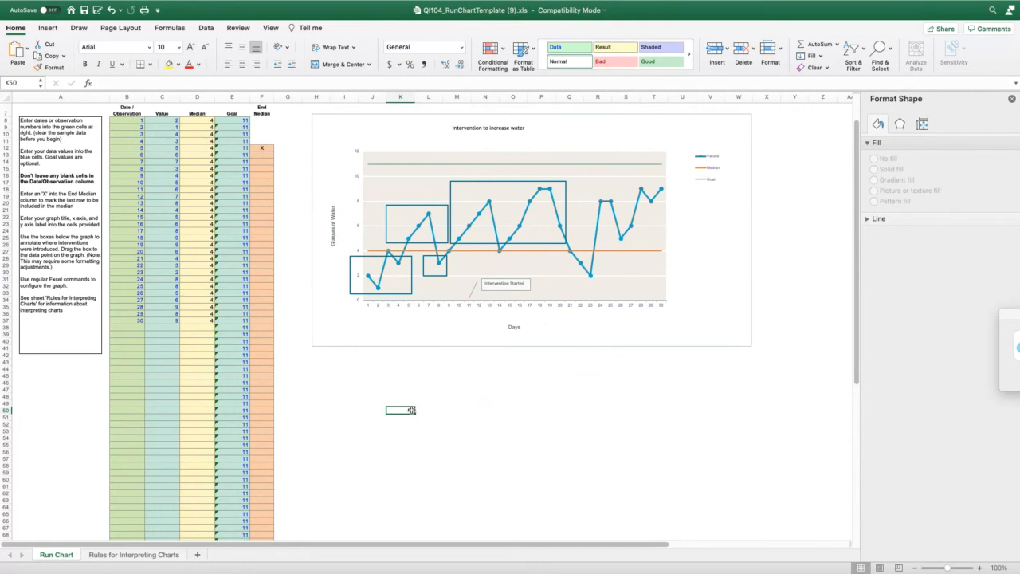
key(super+v)
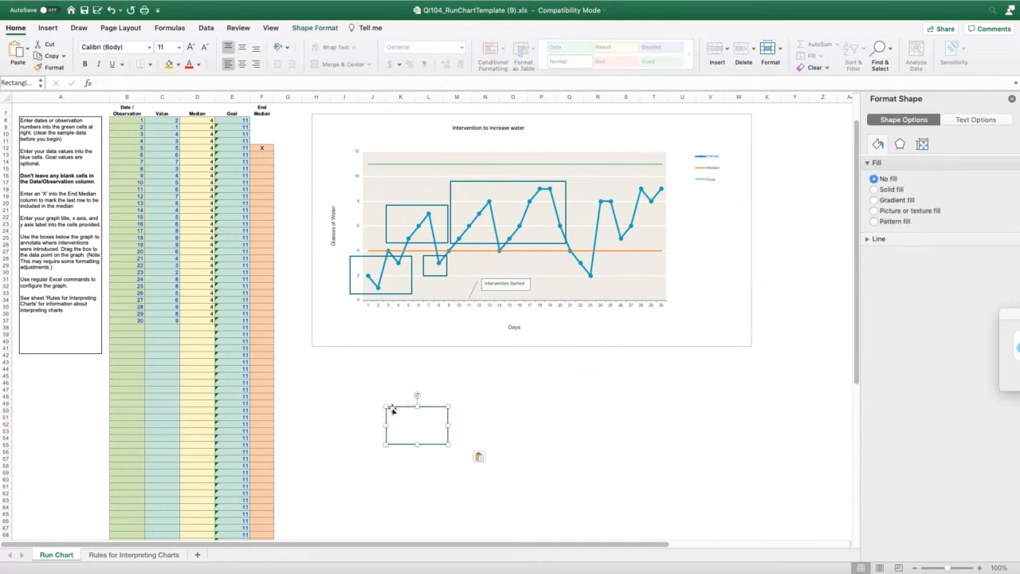
drag(386, 406, 568, 253)
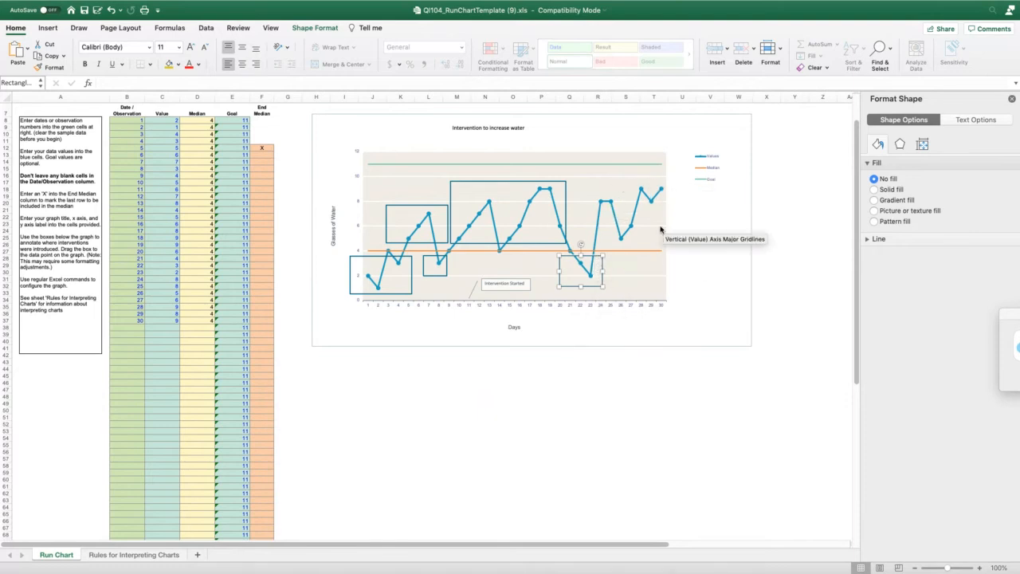
Paste another rectangle copy over the final run above the median and extend its lower edge to observation 26
click(372, 468)
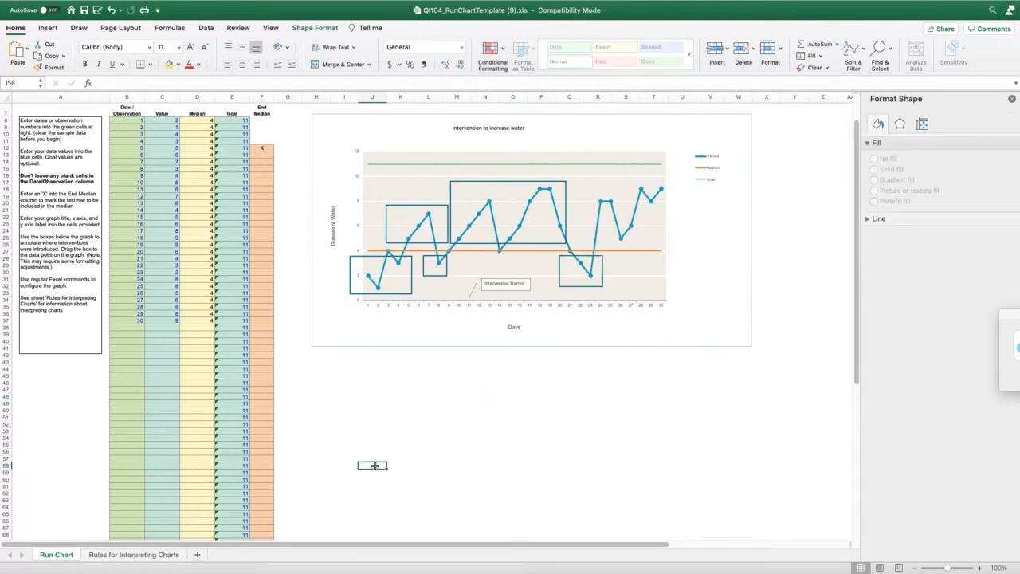
key(cmd+v)
drag(372, 468, 607, 183)
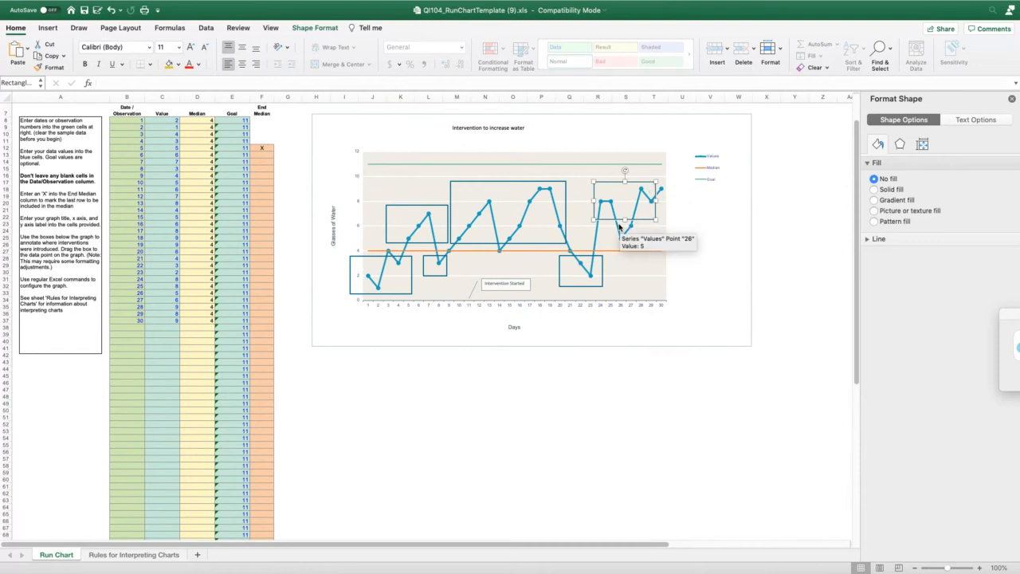
drag(626, 220, 626, 242)
click(656, 216)
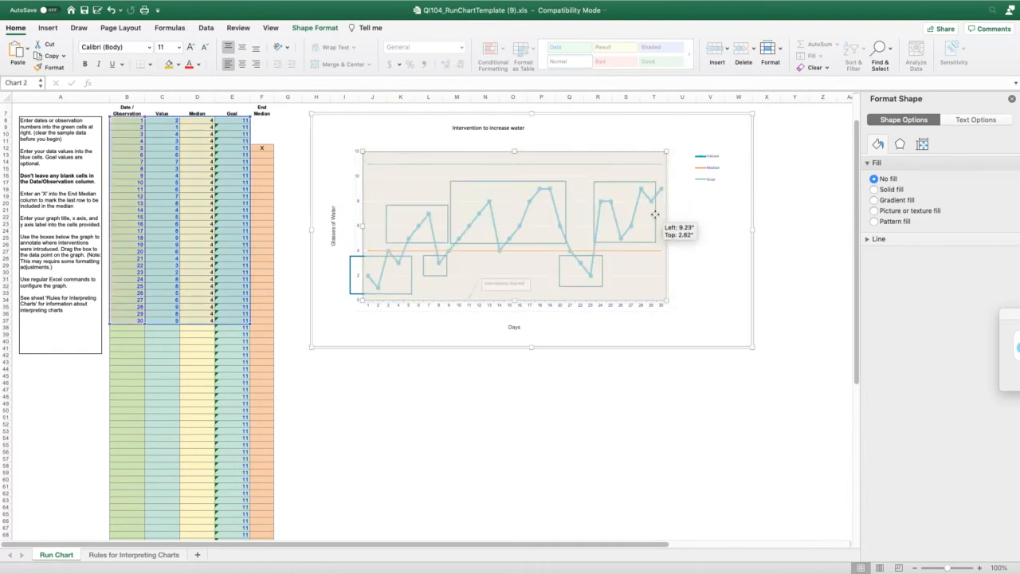
click(701, 389)
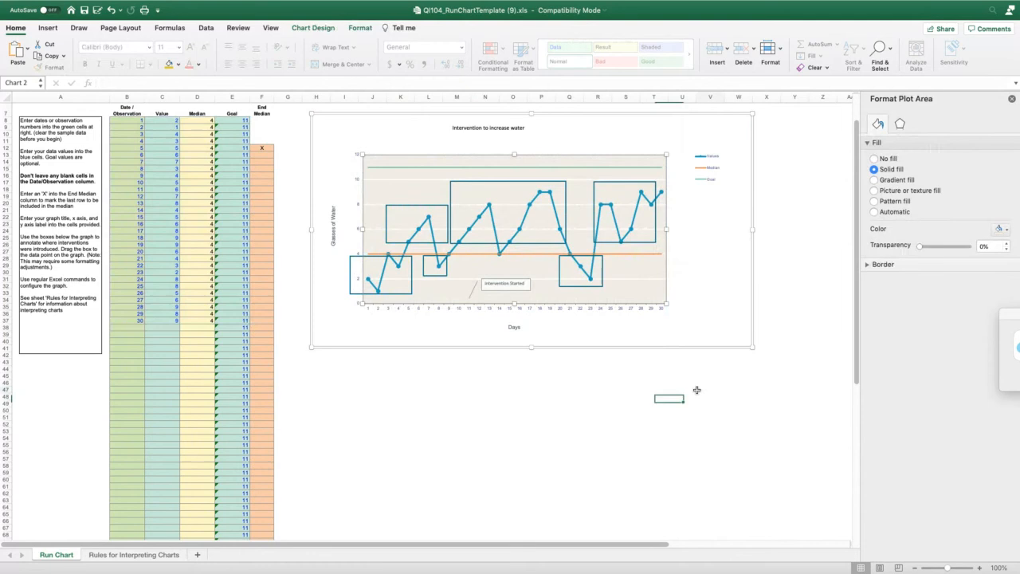
Enlarge the final run's rectangle on both sides and downward so that it encloses observations 24 to 30
click(655, 212)
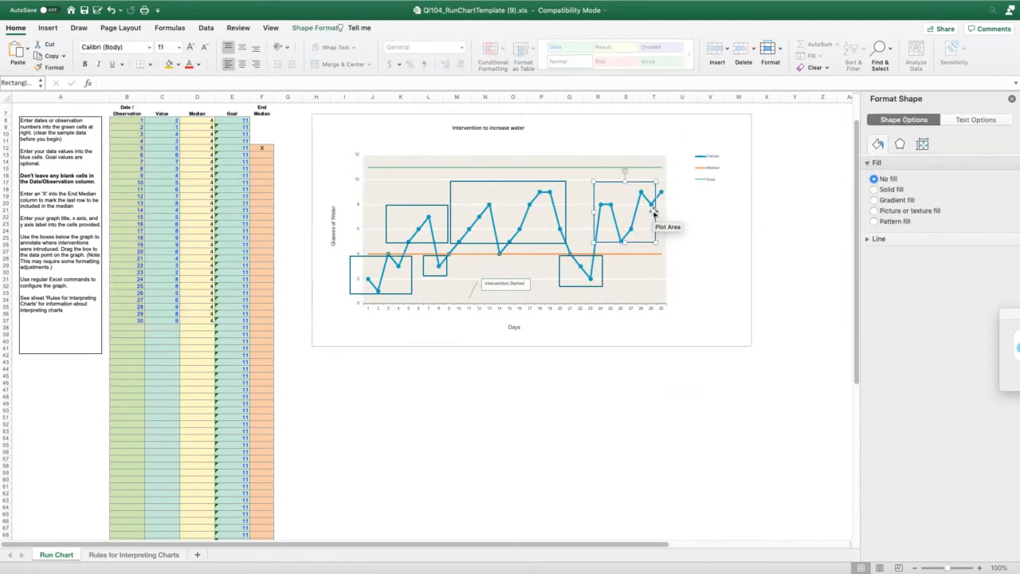
drag(655, 213, 660, 213)
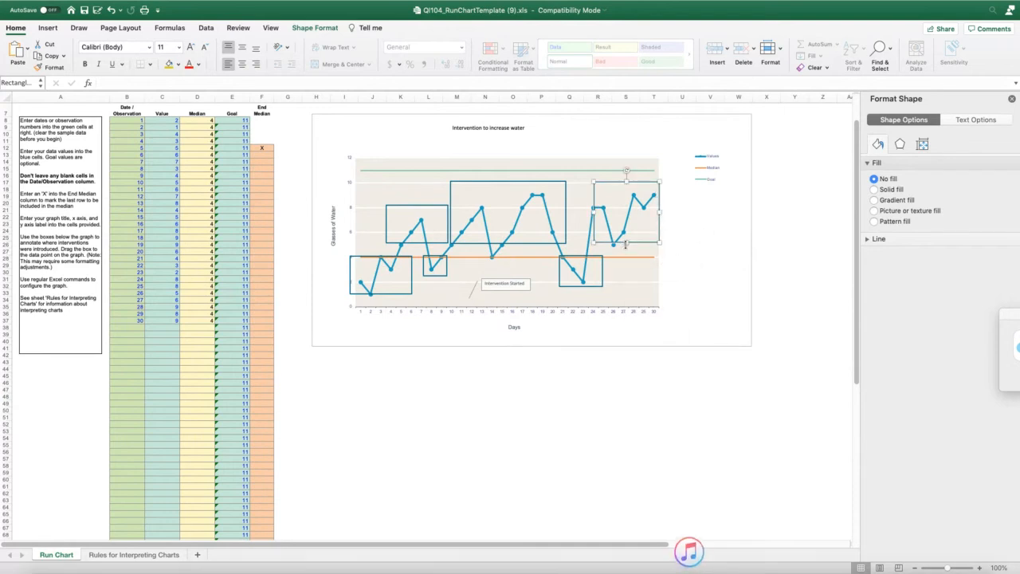
drag(626, 243, 625, 248)
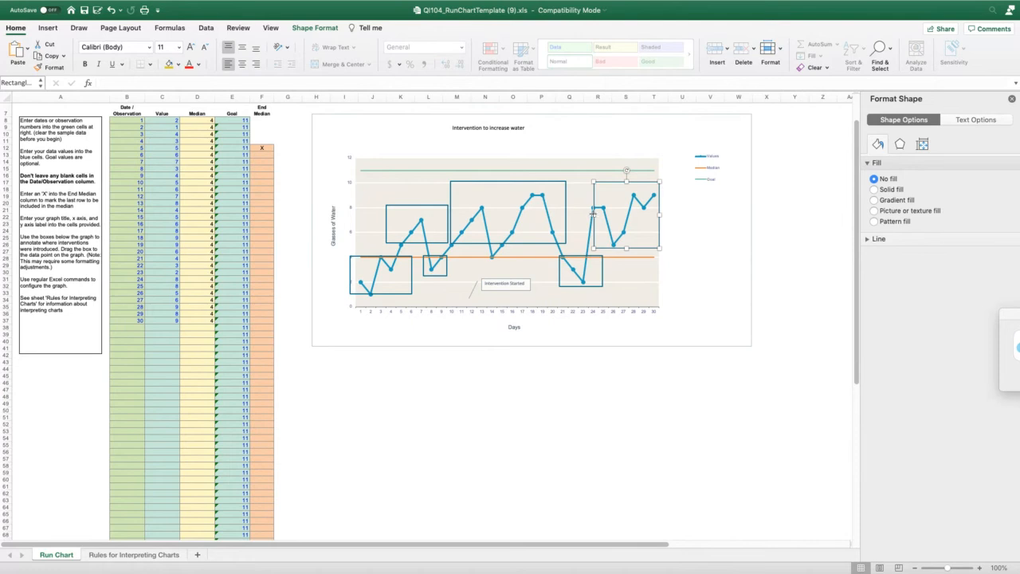
drag(593, 213, 587, 214)
click(645, 400)
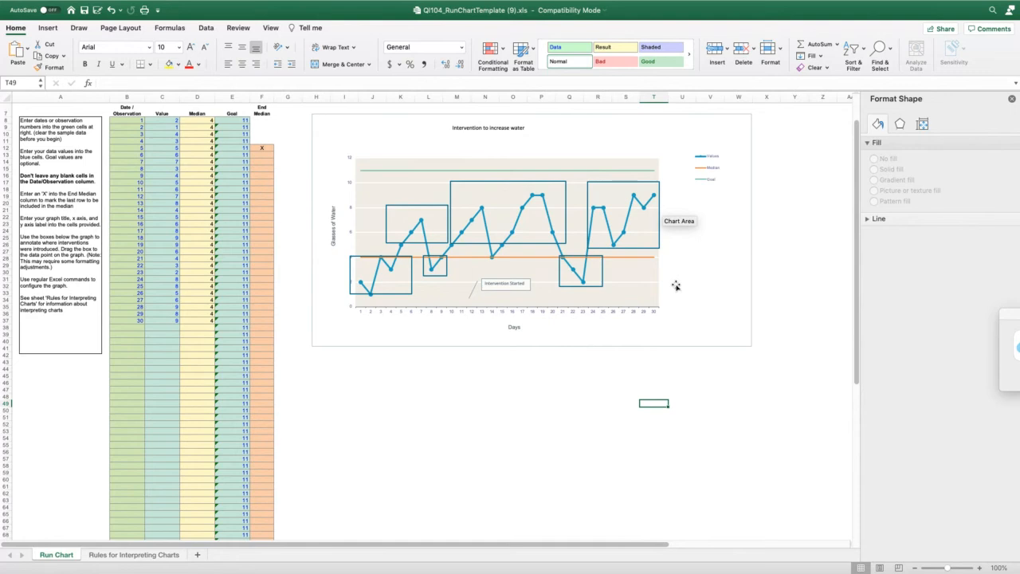
Extend the lower edge of the rectangle around observations 10 to 20 and shift the chart's plot area slightly
click(467, 243)
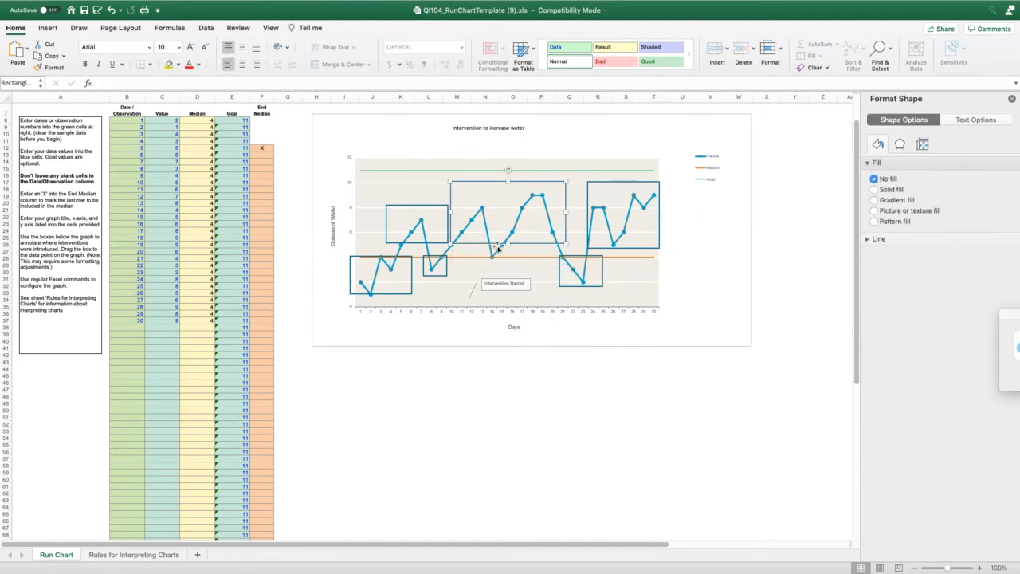
drag(507, 243, 508, 249)
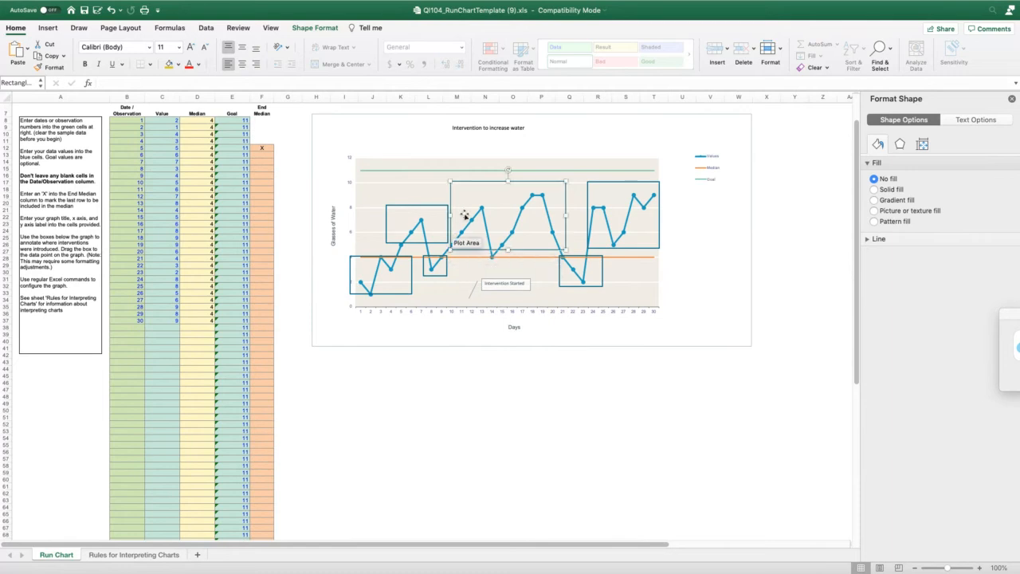
click(463, 213)
click(464, 212)
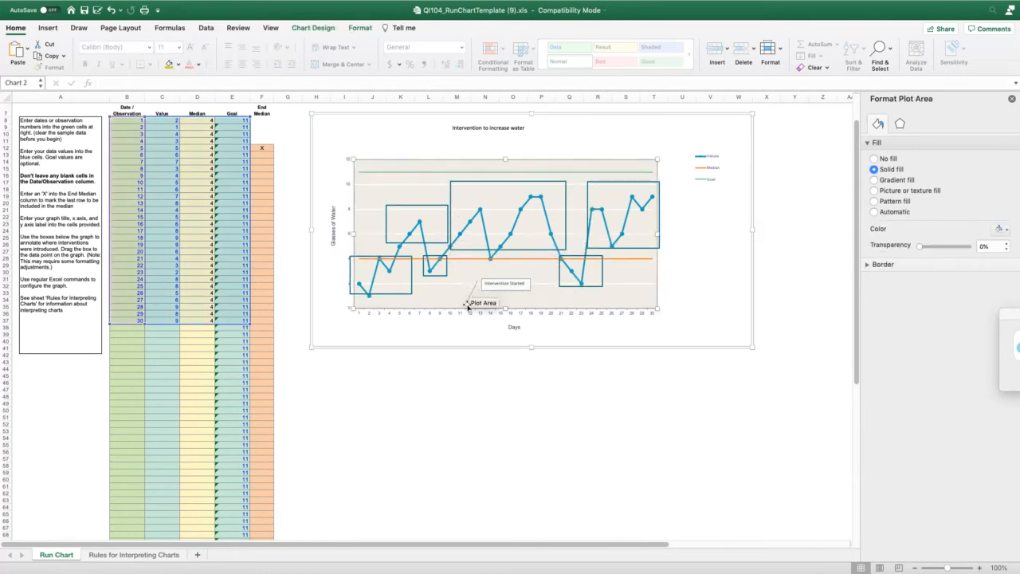
click(456, 382)
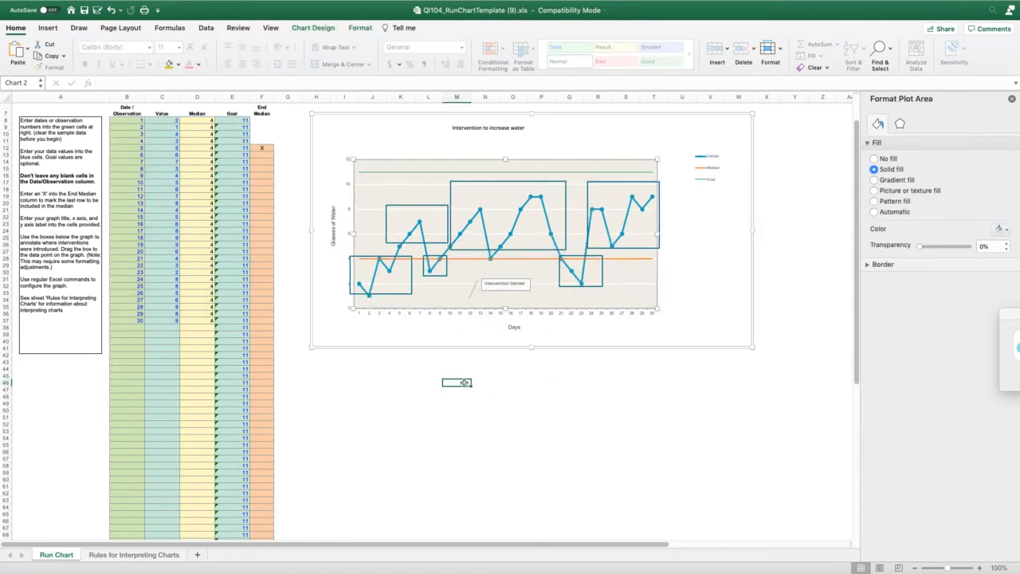
Narrow the rectangle around observations 5 to 7 and widen the next large rectangle slightly to include observation 10
click(447, 239)
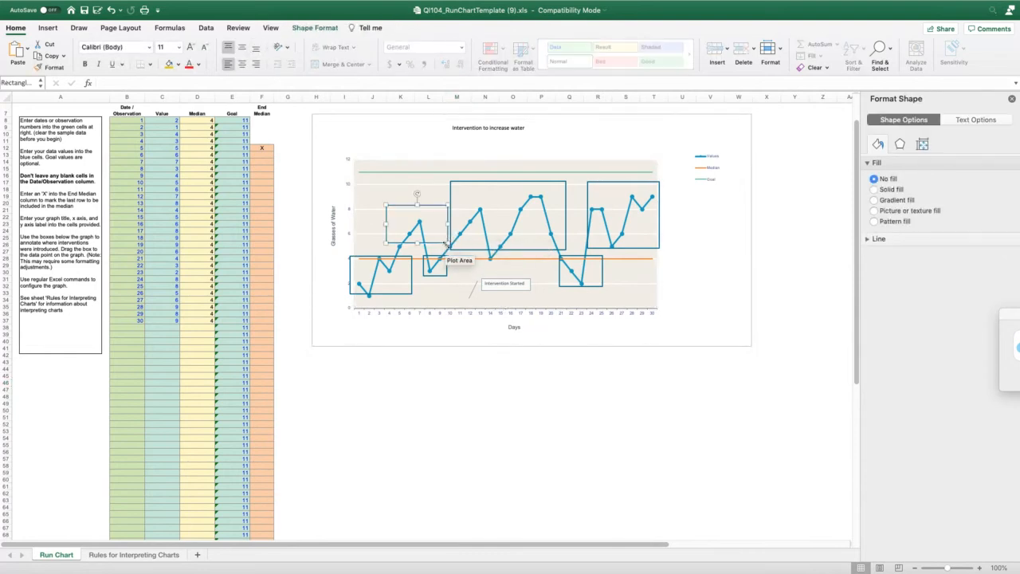
drag(448, 243, 446, 242)
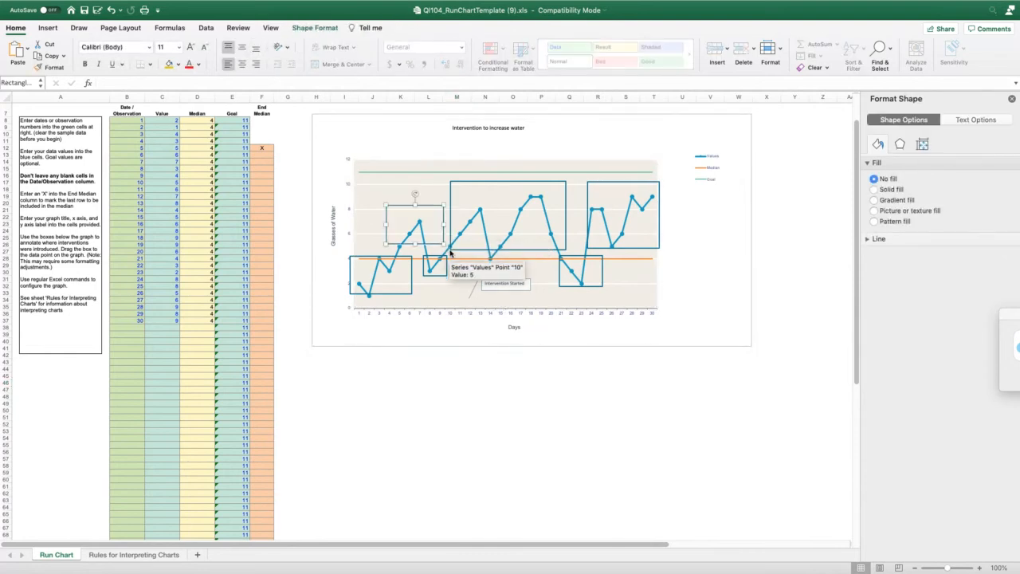
click(450, 239)
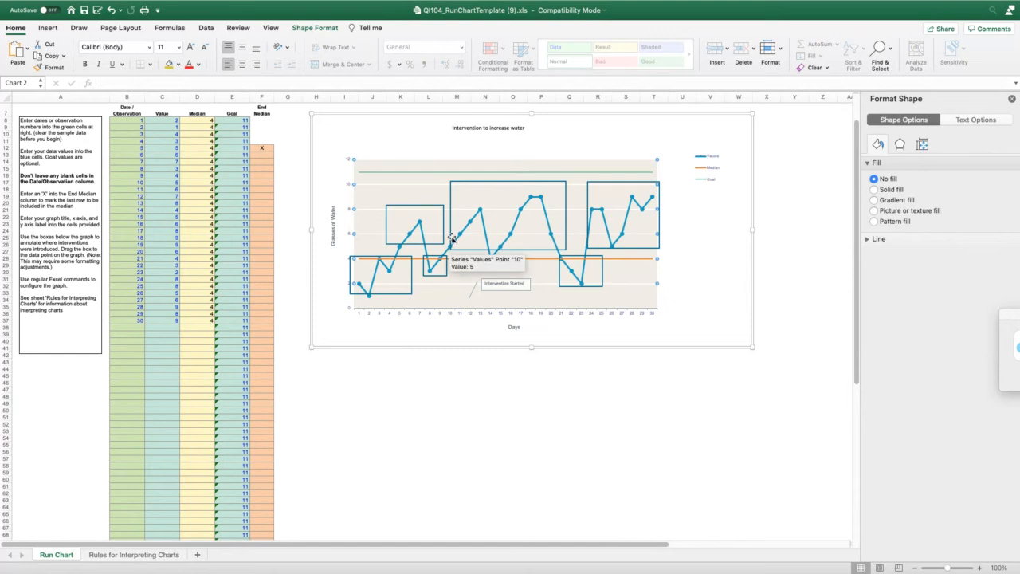
click(451, 248)
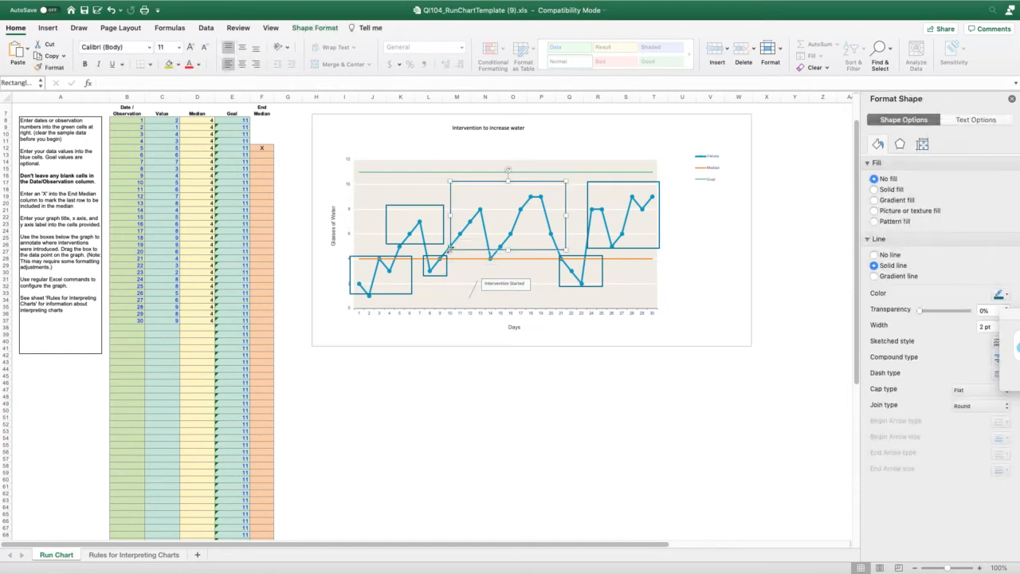
drag(450, 249, 448, 250)
click(450, 379)
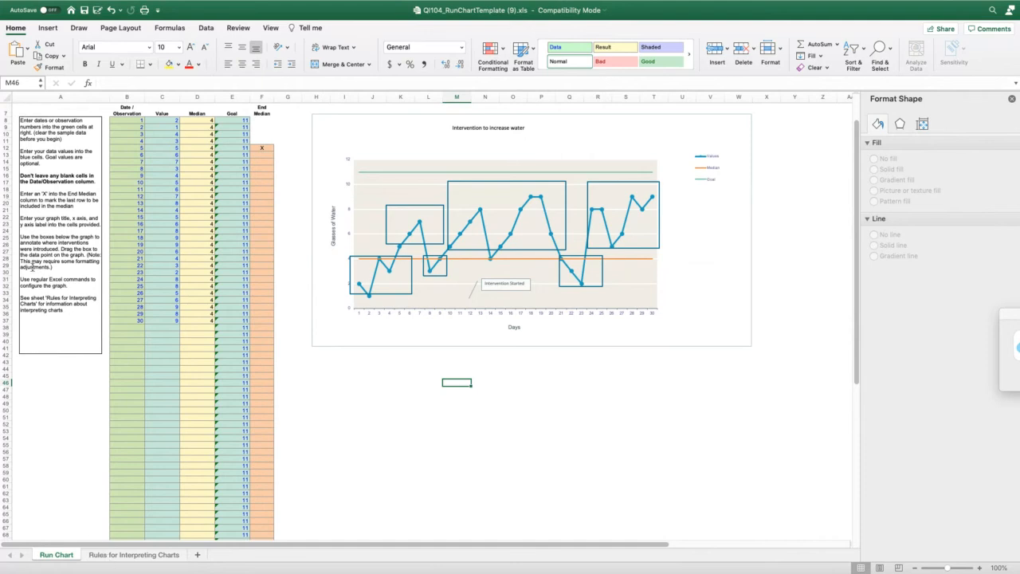
Review the run chart decision rules, and lower the first rectangle's upper edge below the median to leave out observation 3
click(113, 556)
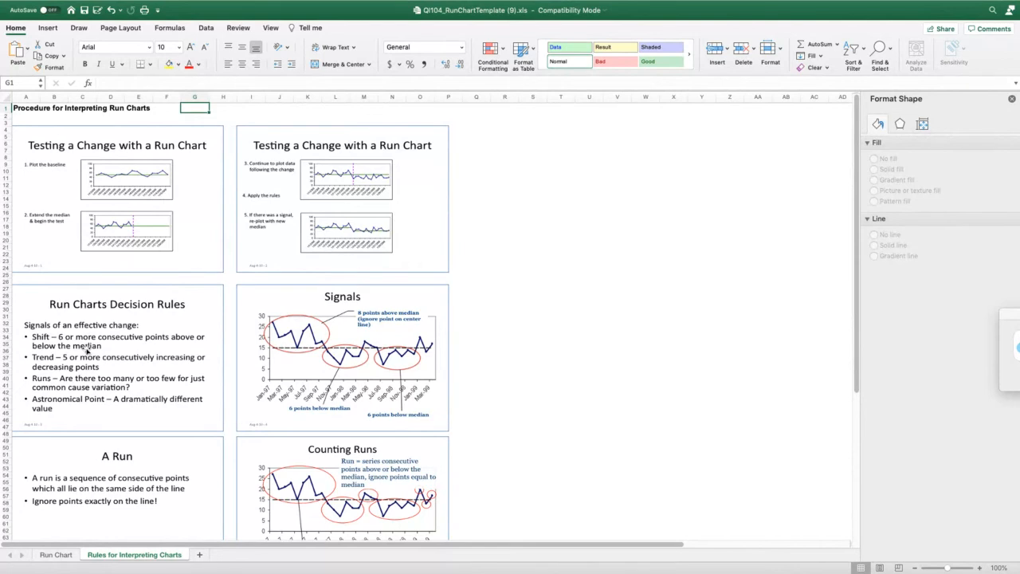
click(49, 556)
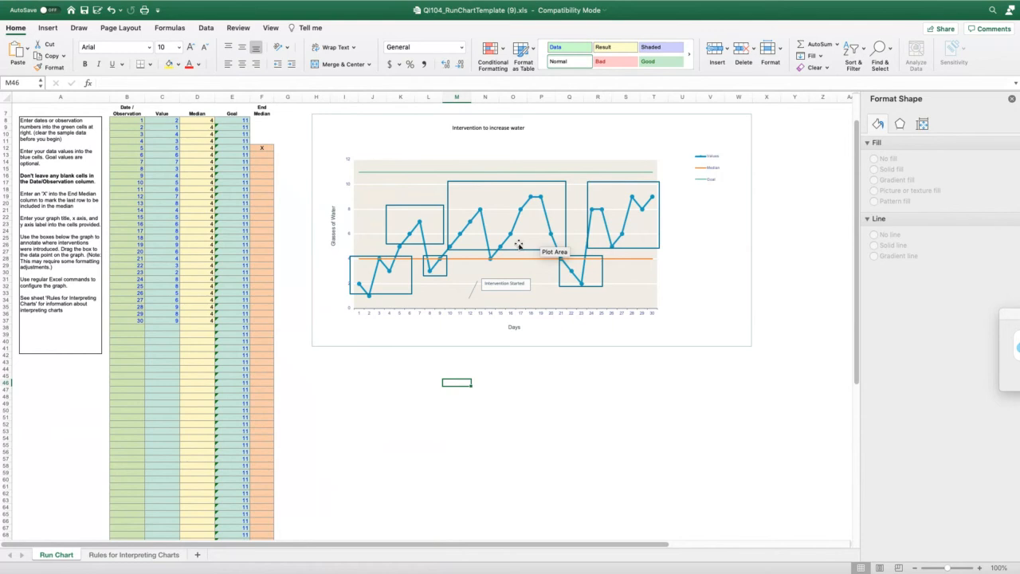
click(364, 259)
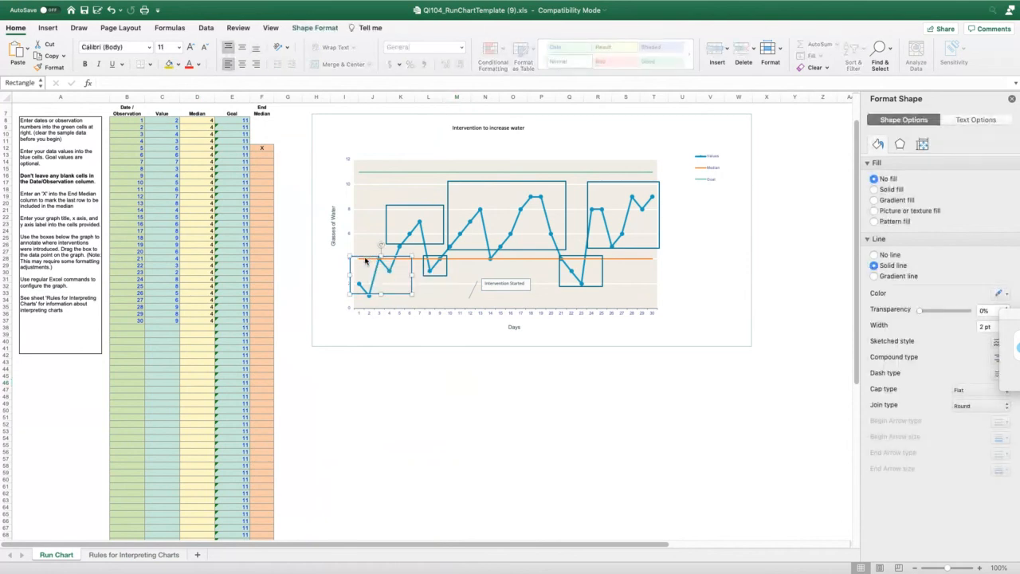
drag(381, 254, 381, 263)
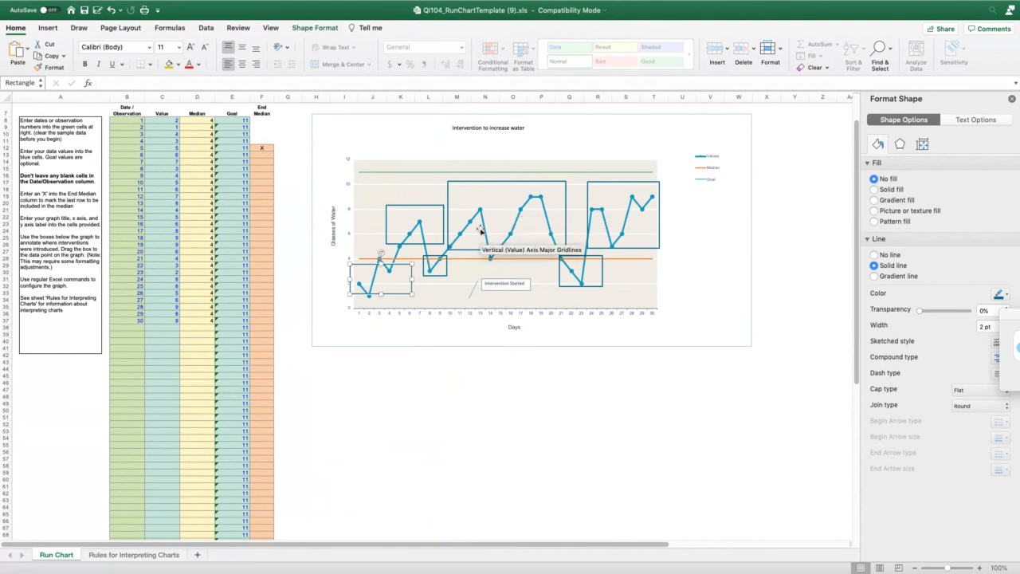
mouse_move(590, 213)
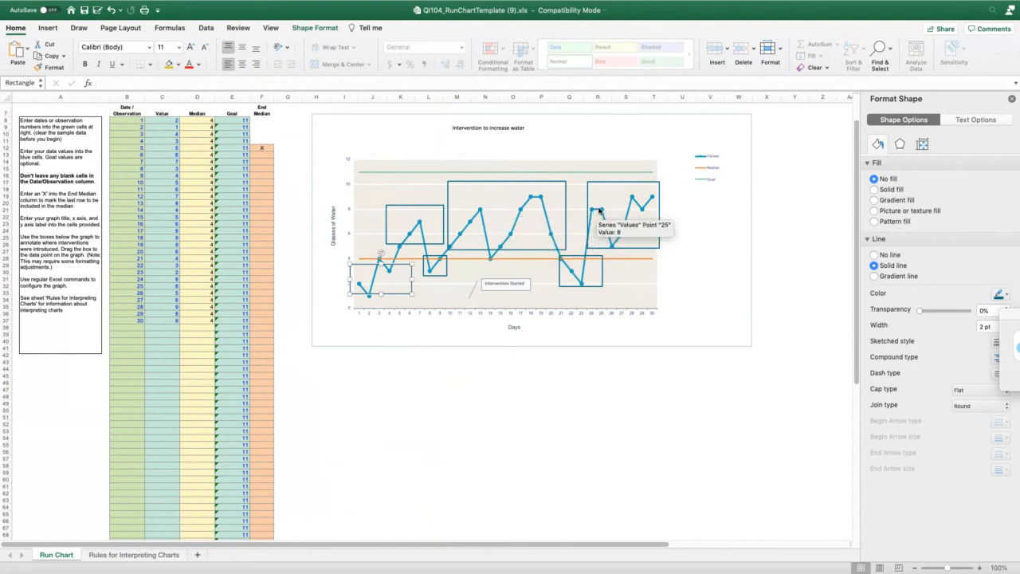
mouse_move(609, 244)
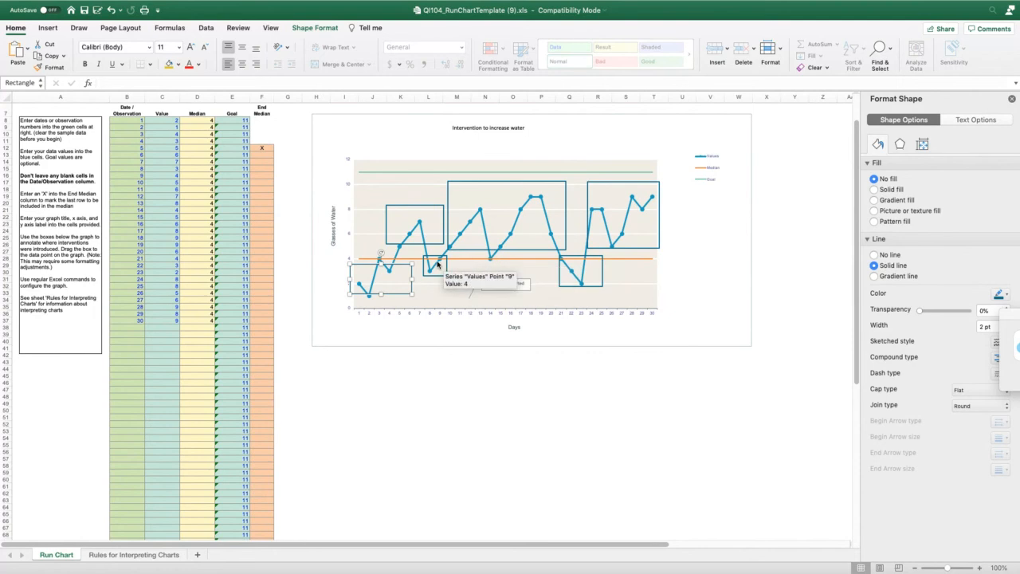
Check the definition of a run on the rules sheet and extend the rectangle around observations 5 to 7 downward
click(129, 555)
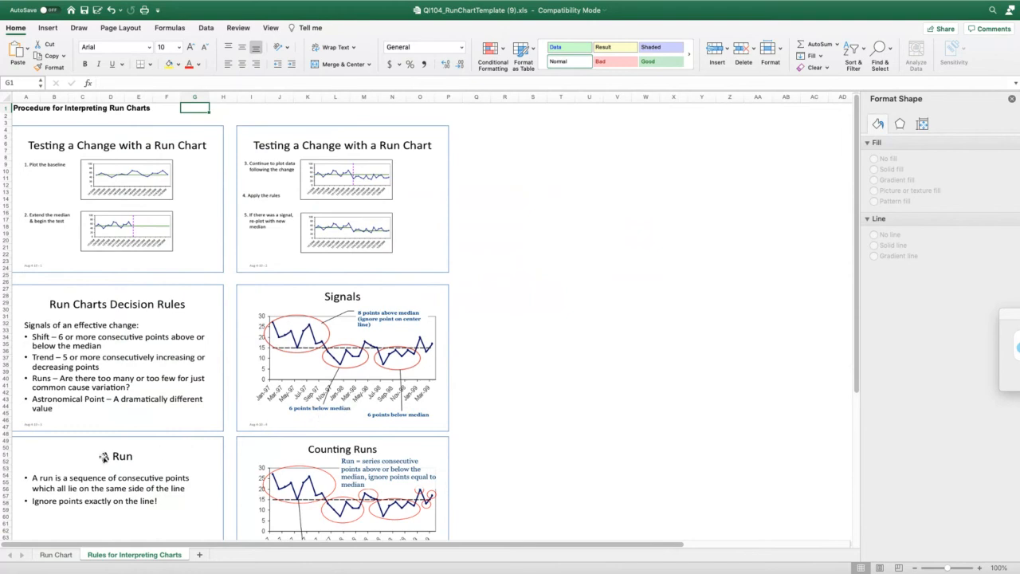
click(55, 554)
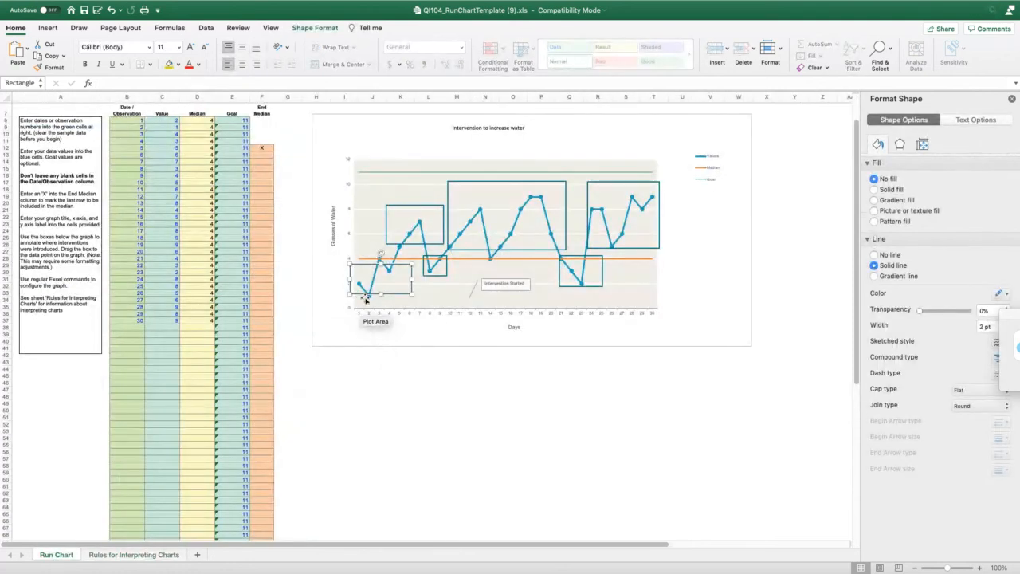
click(407, 246)
click(414, 246)
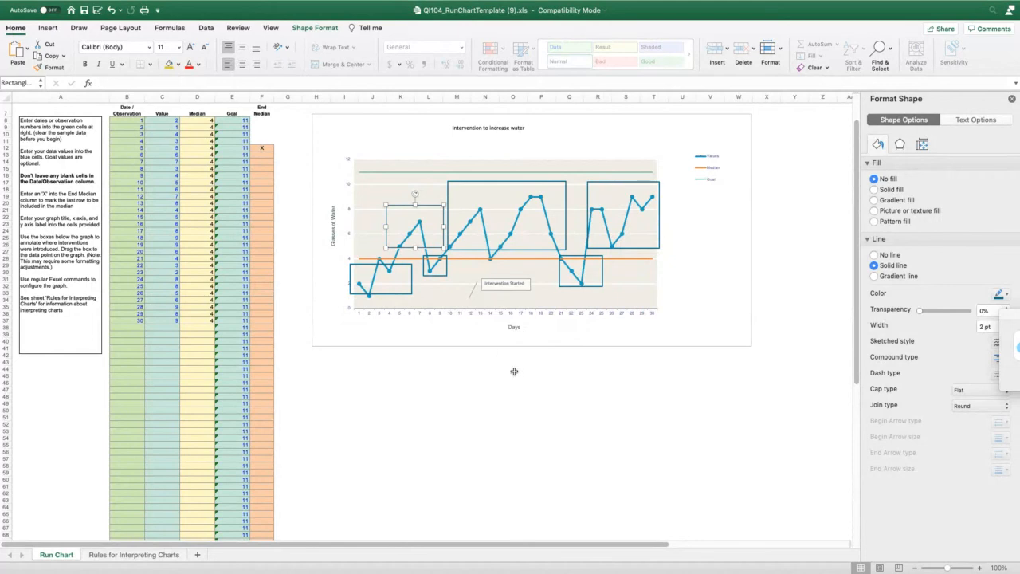
Consult the Expected Runs Table on the Rules for Interpreting Charts sheet and compare it with the marked run chart
click(131, 554)
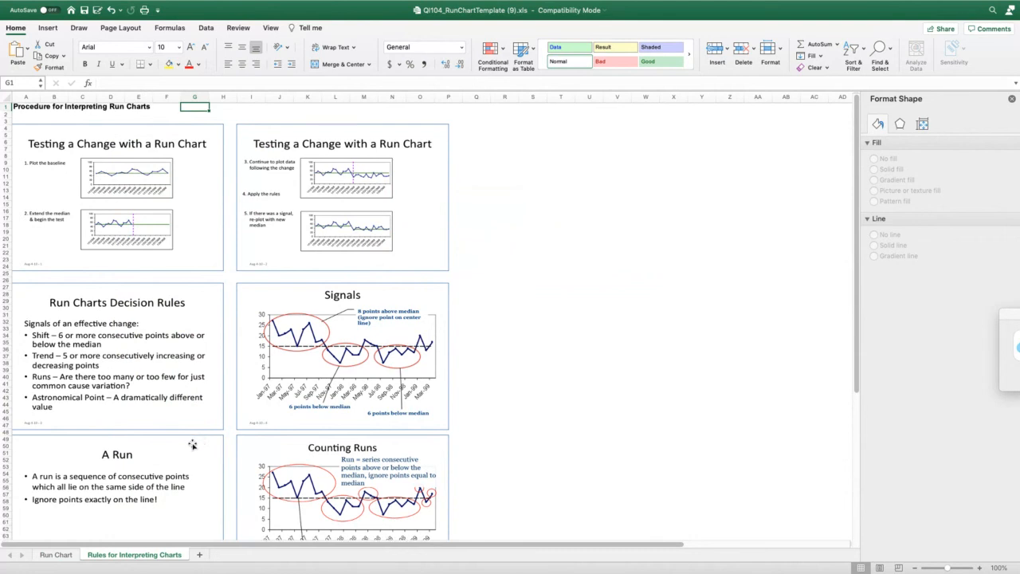
scroll(193, 445, down, 5)
scroll(193, 445, down, 11)
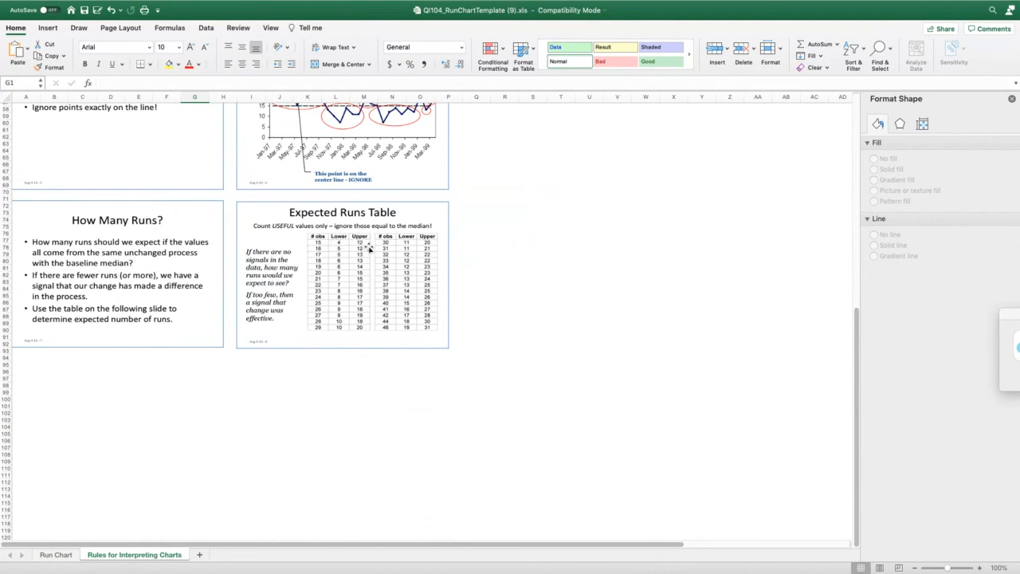
click(54, 555)
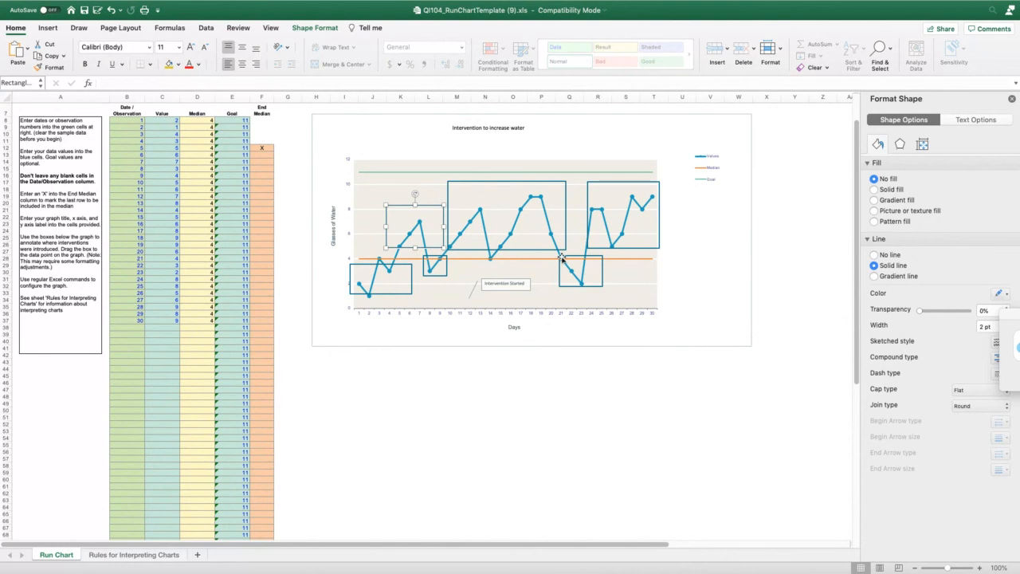
click(102, 556)
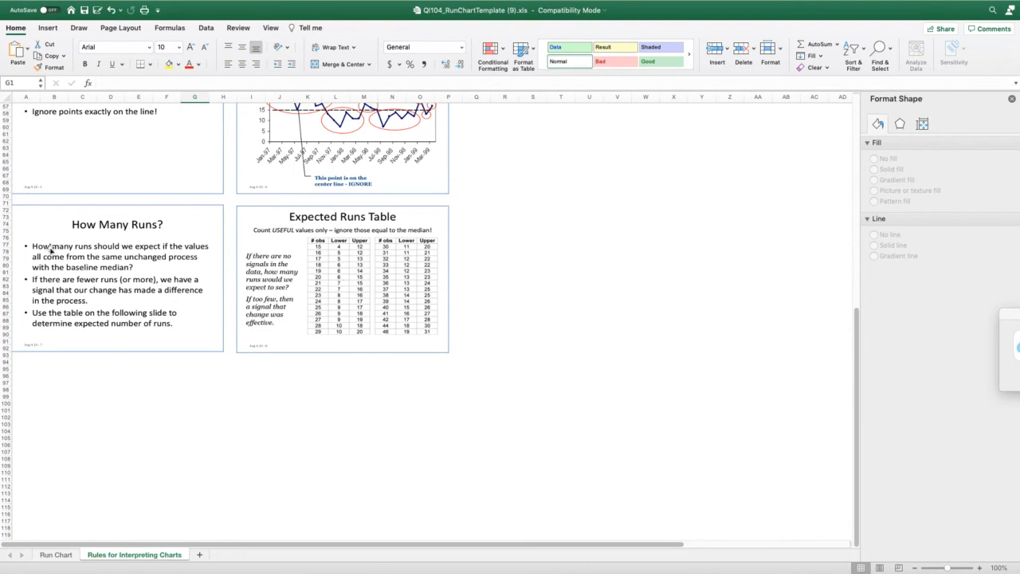
click(55, 556)
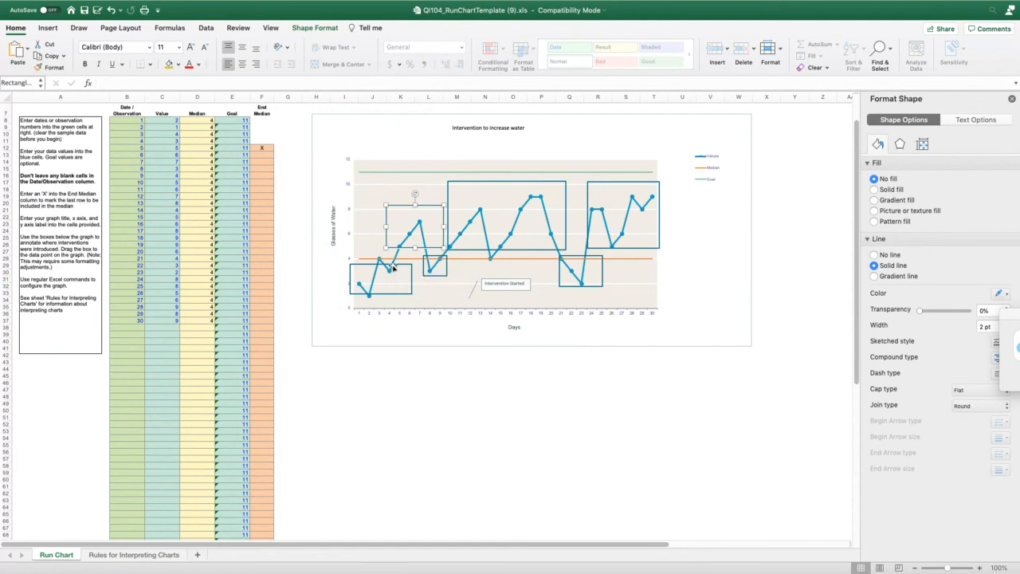
mouse_move(390, 273)
click(378, 295)
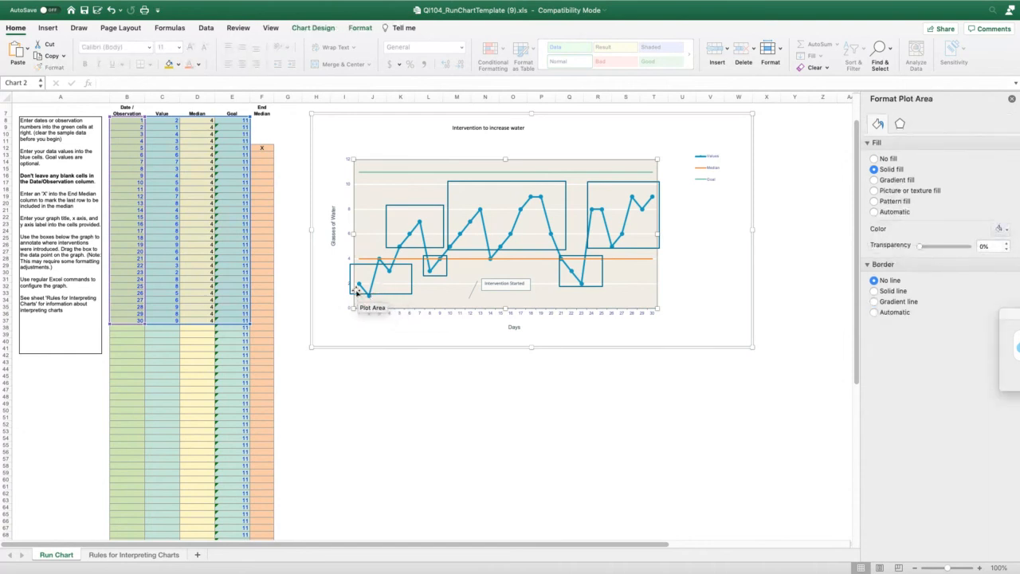
Extend the first rectangle downward to enclose observation 2, and move the small rectangle at observation 8 below the median line
click(281, 433)
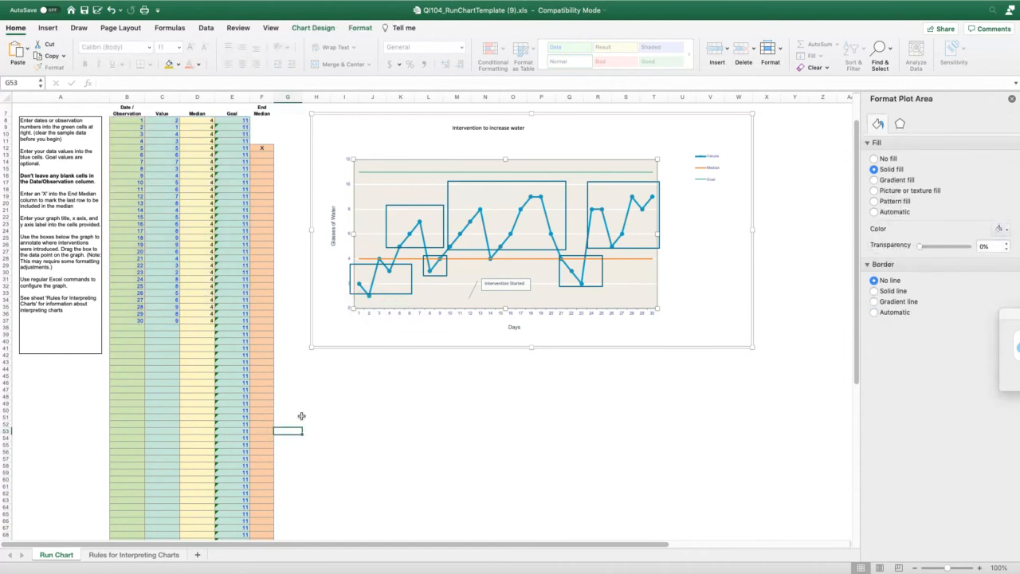
click(377, 294)
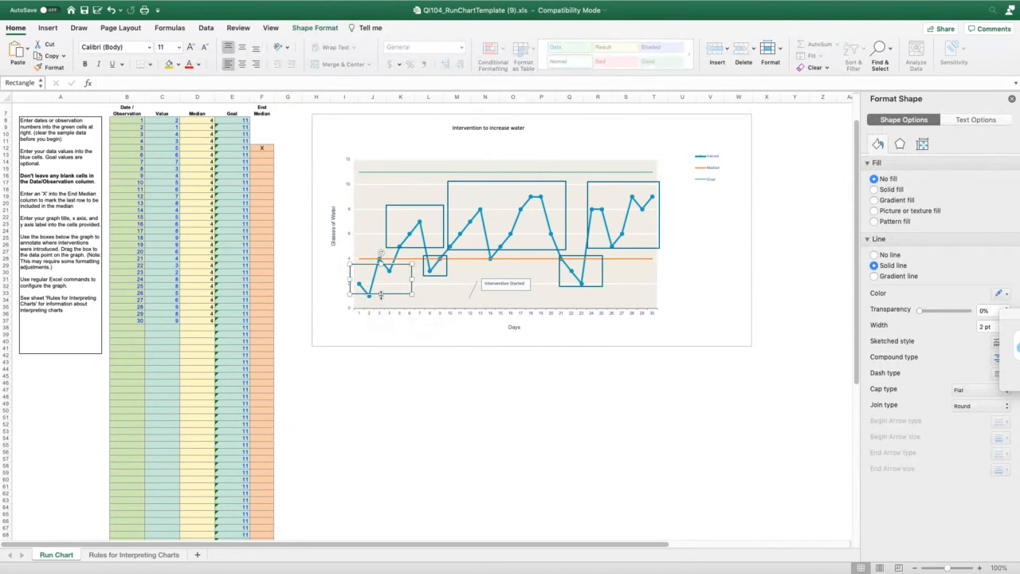
click(400, 375)
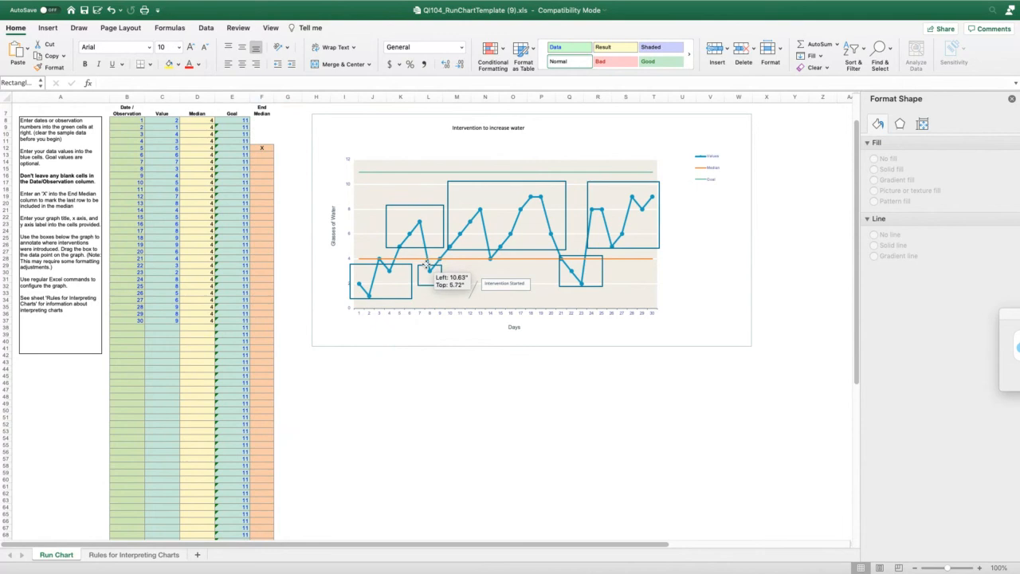
click(430, 271)
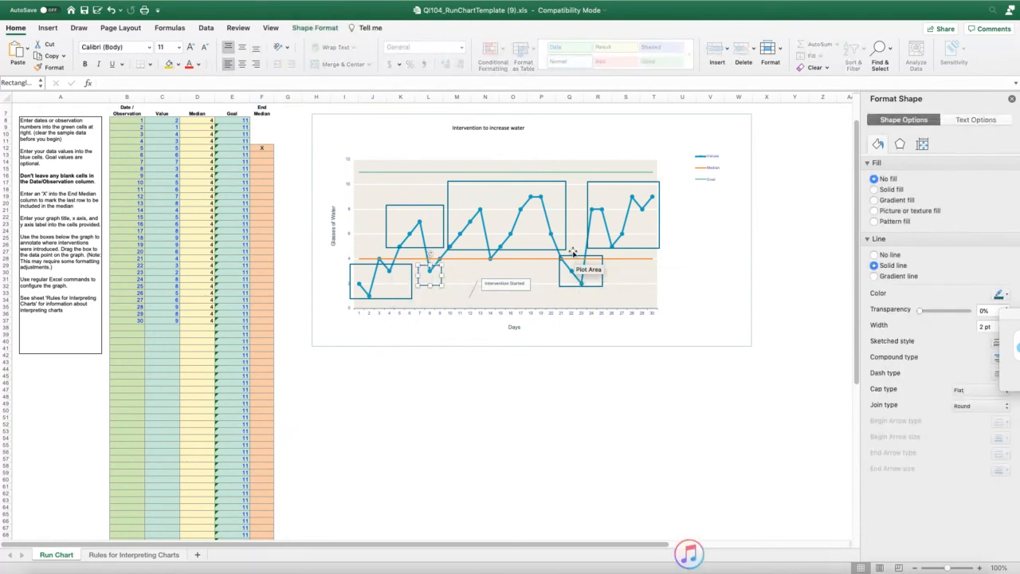
Shift the chart's plot area down slightly and move the rectangle near observations 21 to 23 below the median line
drag(573, 256, 573, 270)
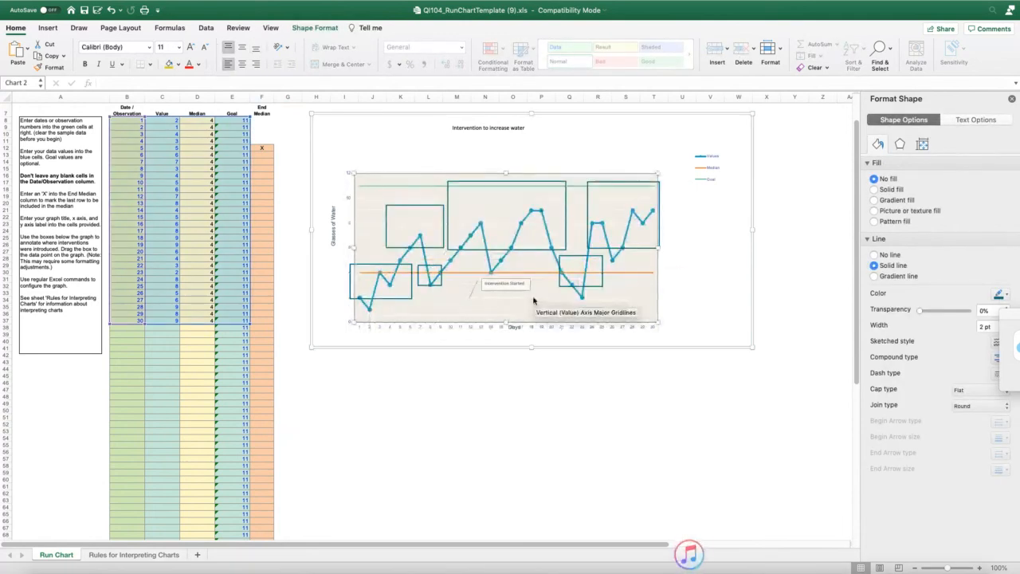
click(560, 382)
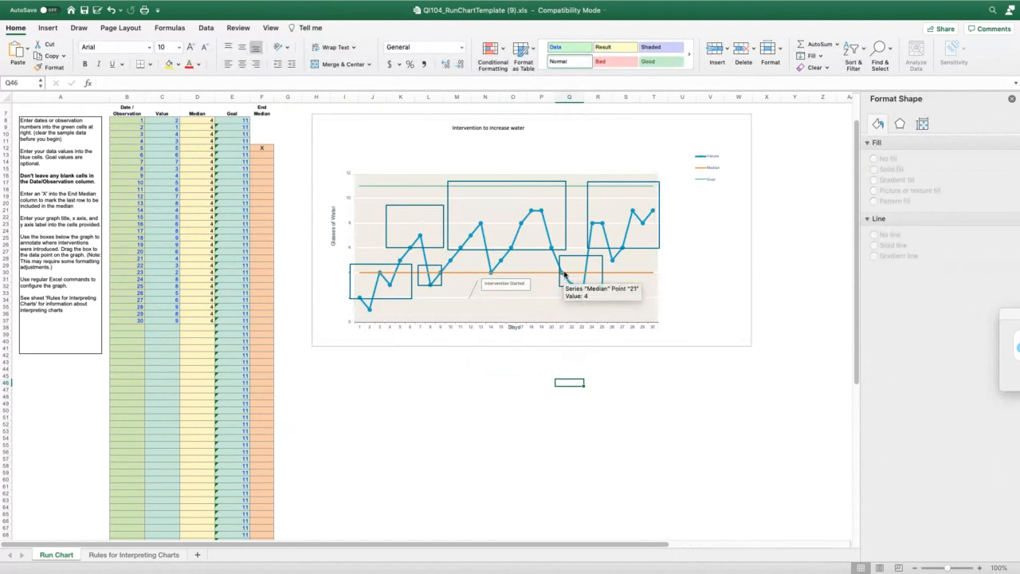
drag(571, 261, 568, 287)
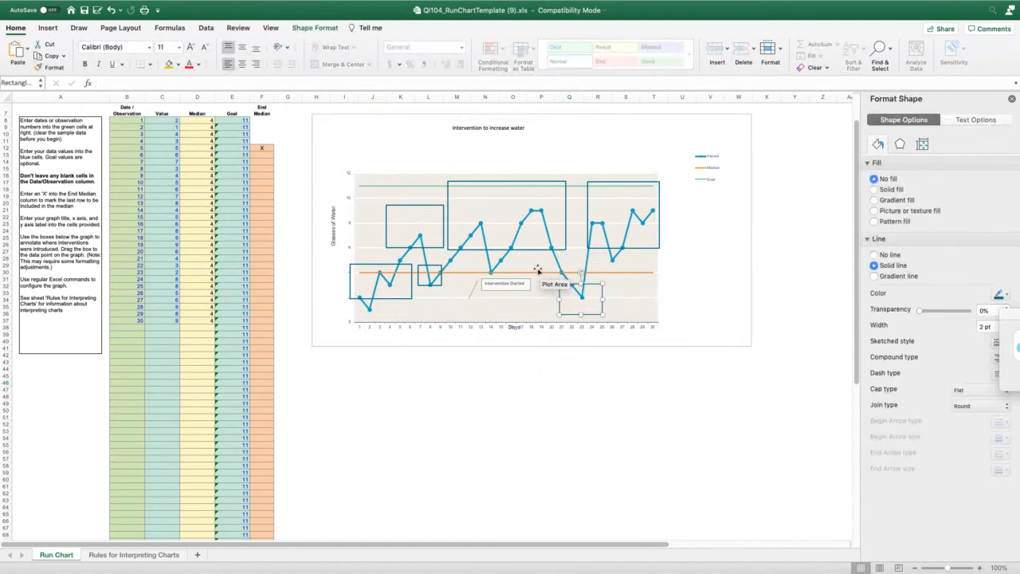
Extend the large middle rectangle and the rectangle around observations 24 to 30 downward to just above the median line
click(493, 251)
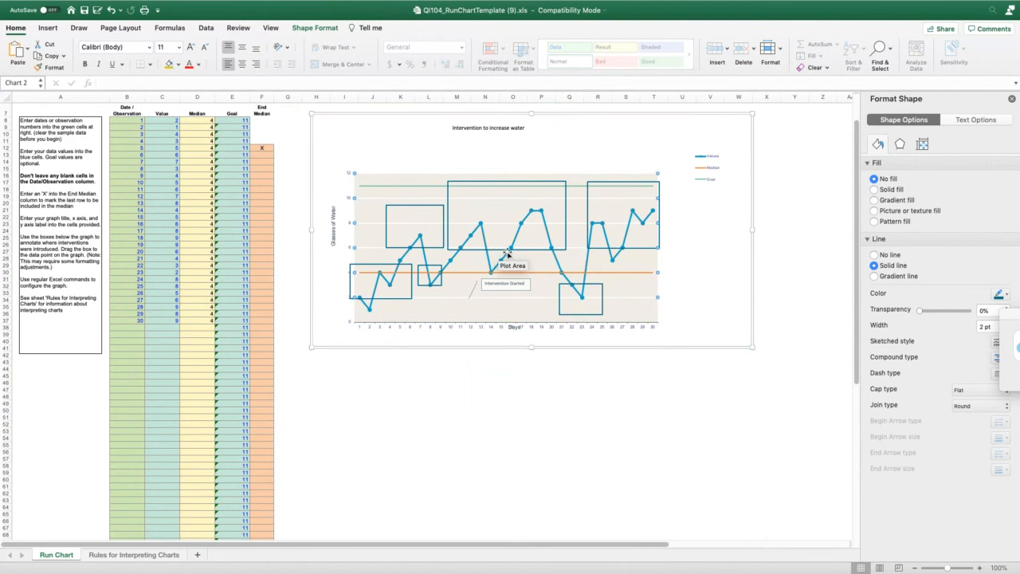
click(495, 248)
click(504, 252)
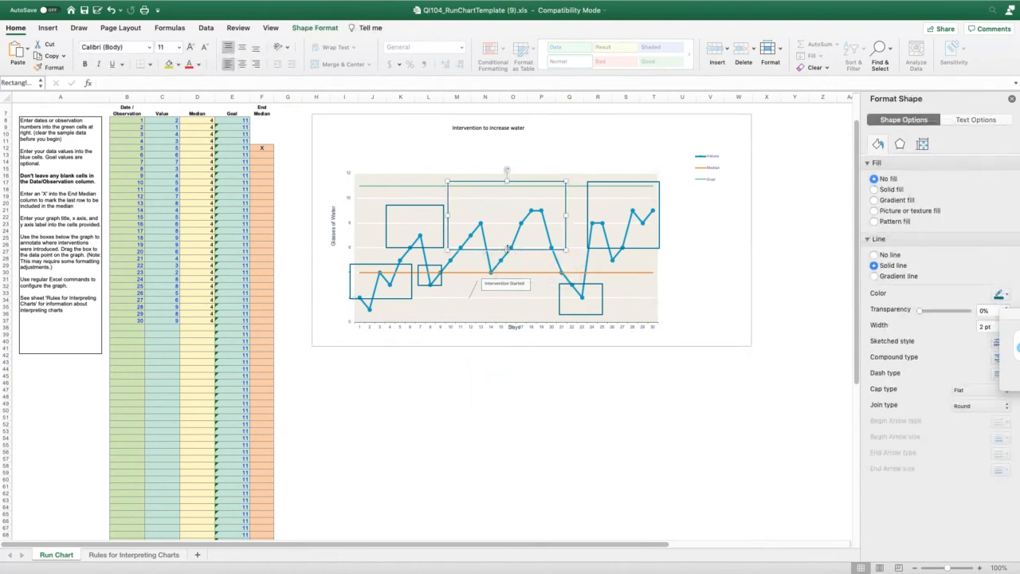
drag(506, 250, 510, 267)
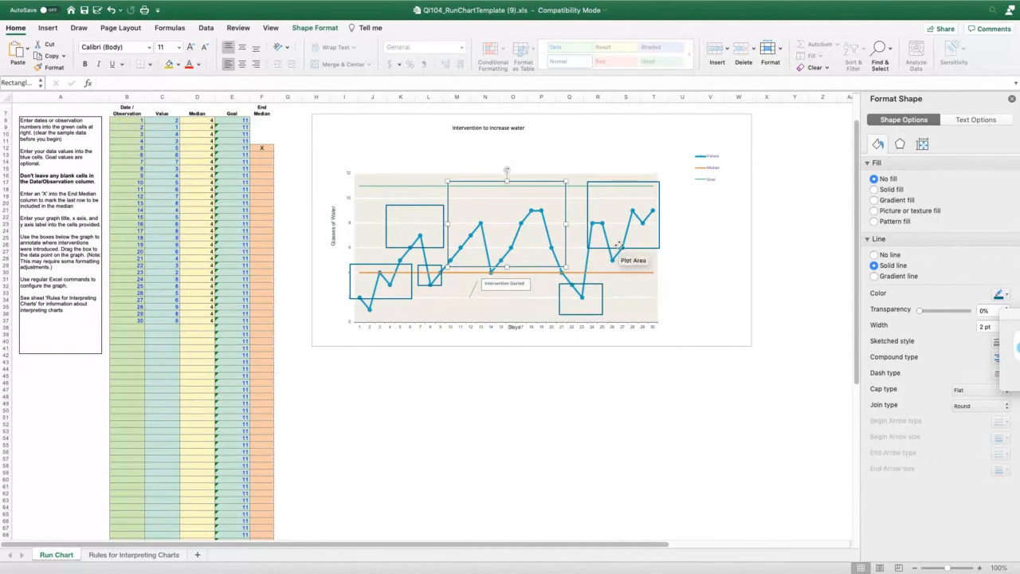
click(613, 251)
drag(612, 251, 623, 265)
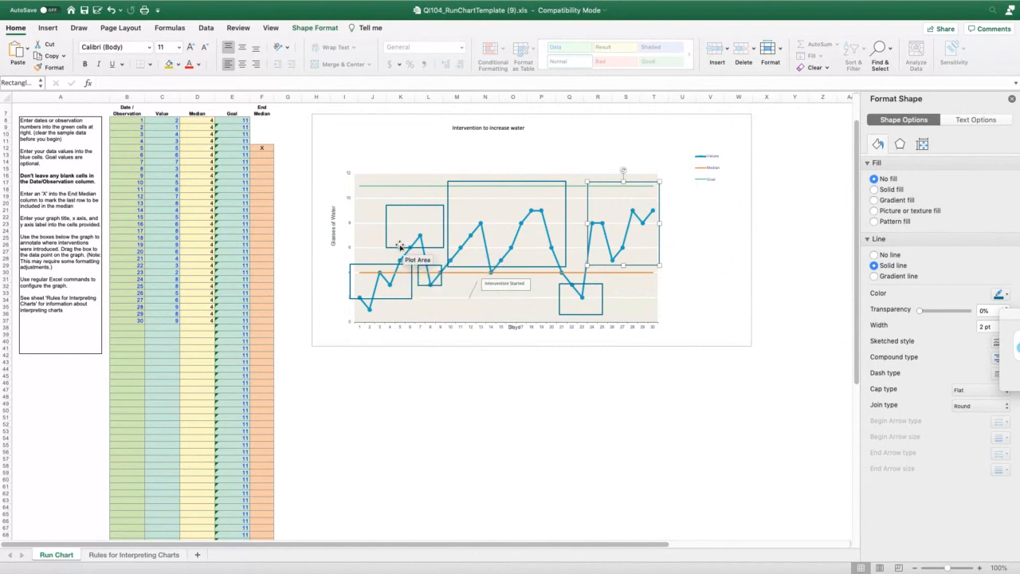
Lower the bottom edge of the rectangle around observations 5 to 7 to just above the median, enclosing observation 5
click(400, 247)
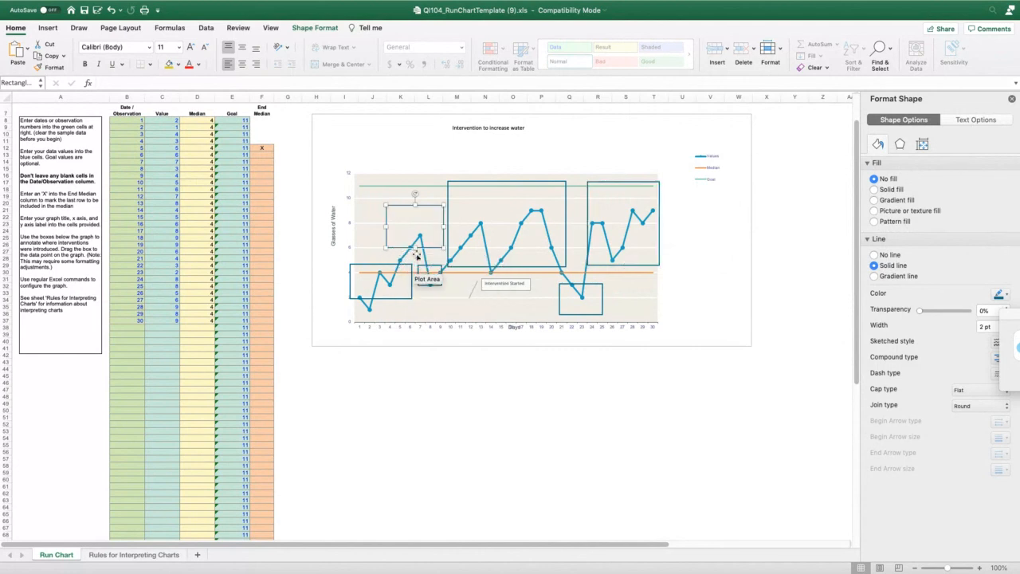
drag(414, 248, 407, 264)
click(404, 384)
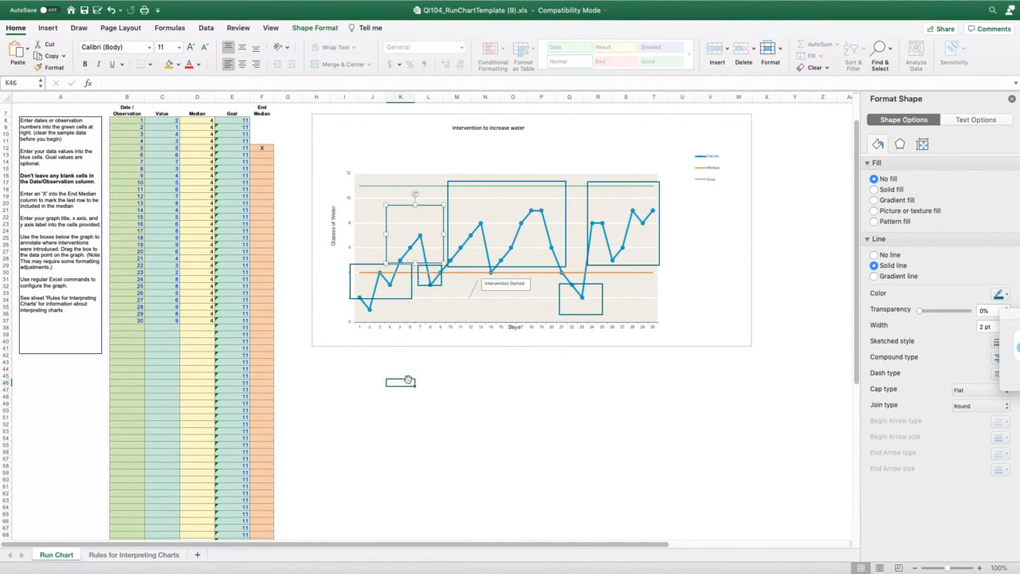
click(477, 382)
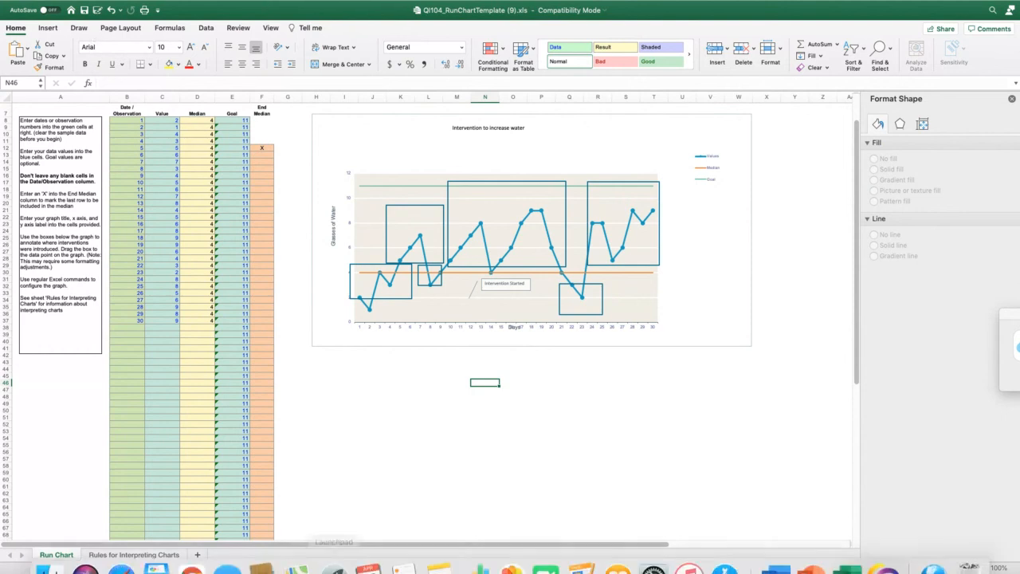
Switch to Chrome, dismiss the iTunes Store sign-in and YuJa Software Capture dialogs without saving, and stop sharing the screen
mouse_move(425, 550)
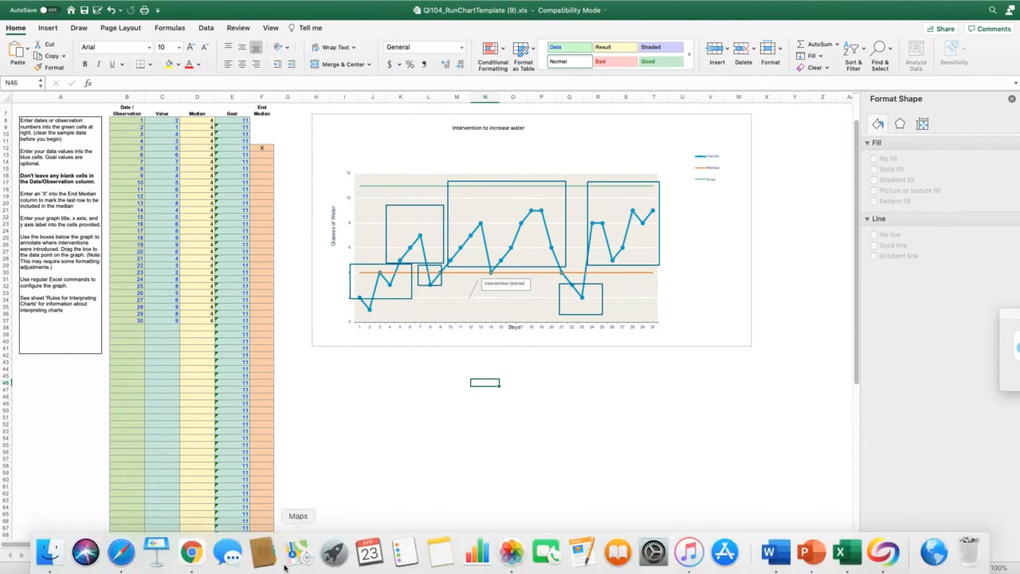
click(191, 552)
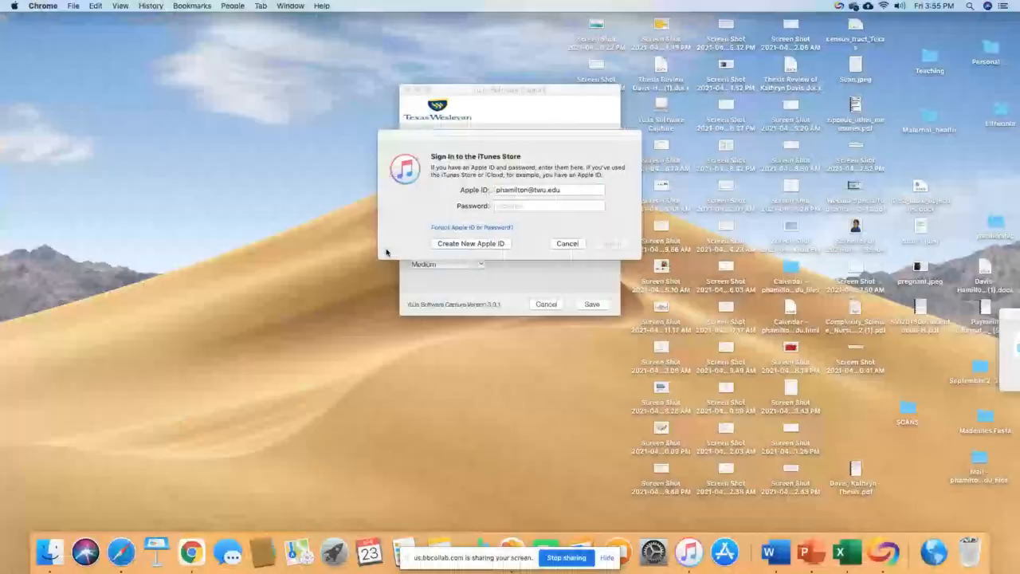
click(573, 243)
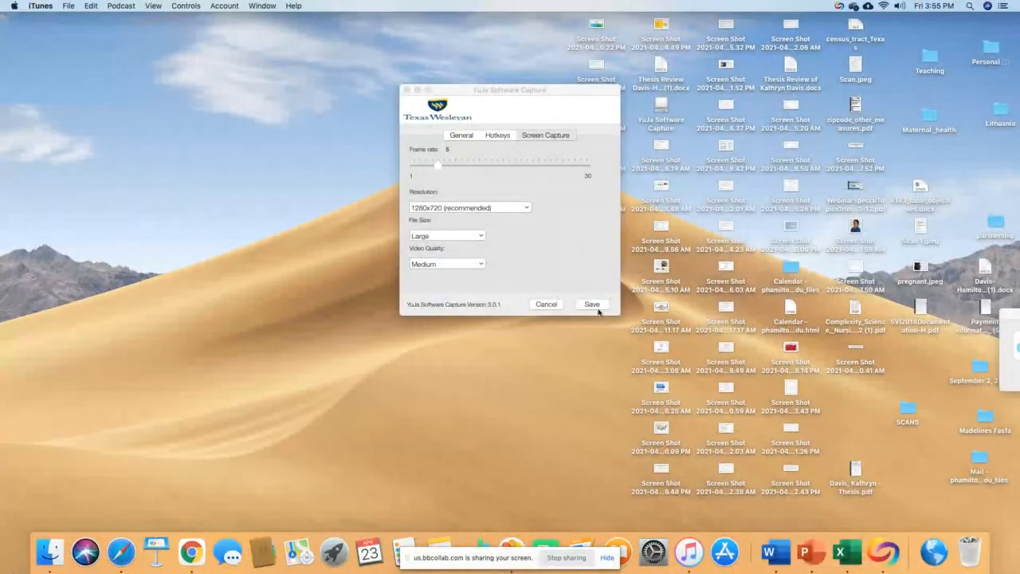
click(547, 305)
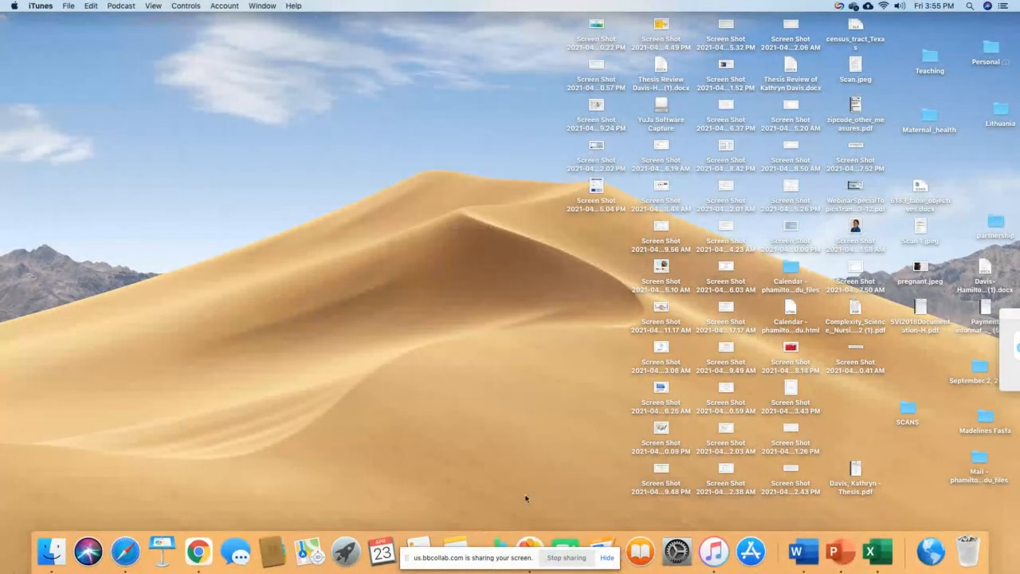
click(558, 558)
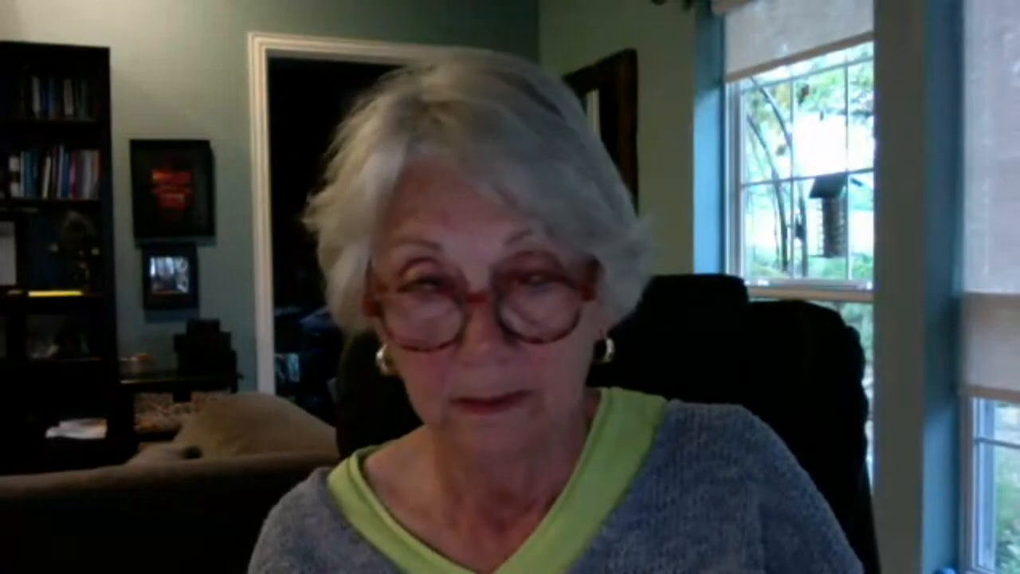